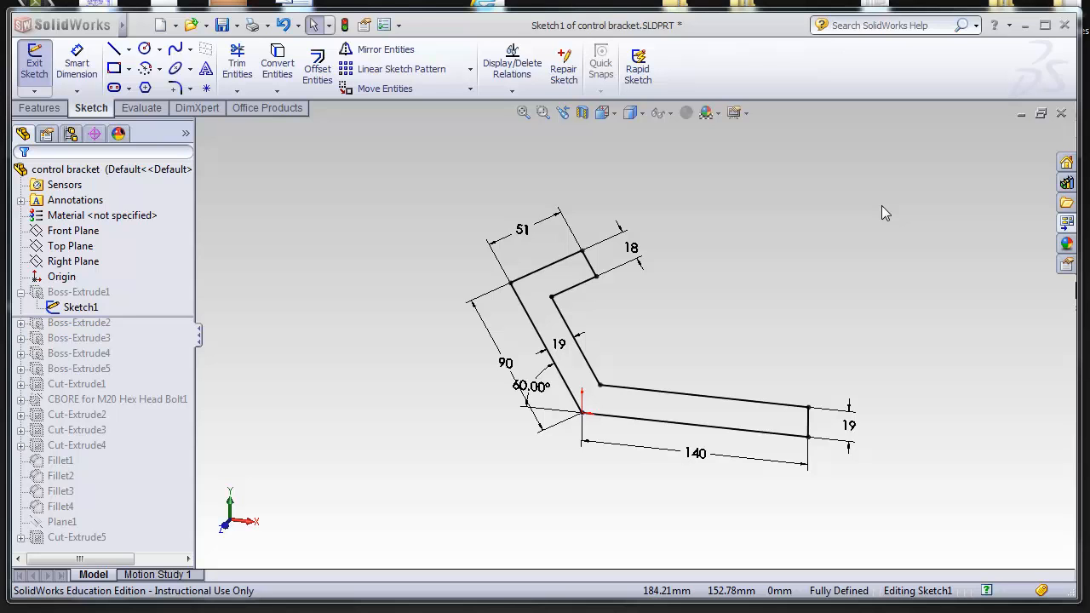
Step: Examine the bracket's base profile sketch and its dimensions from several angles and distances
mouse_move(656, 354)
middle_mouse_down()
mouse_move(676, 326)
mouse_move(692, 335)
mouse_move(673, 311)
mouse_move(644, 309)
mouse_move(567, 338)
mouse_move(662, 333)
middle_mouse_up()
mouse_move(765, 294)
middle_mouse_down()
mouse_move(652, 319)
mouse_move(717, 299)
mouse_move(776, 306)
middle_mouse_up()
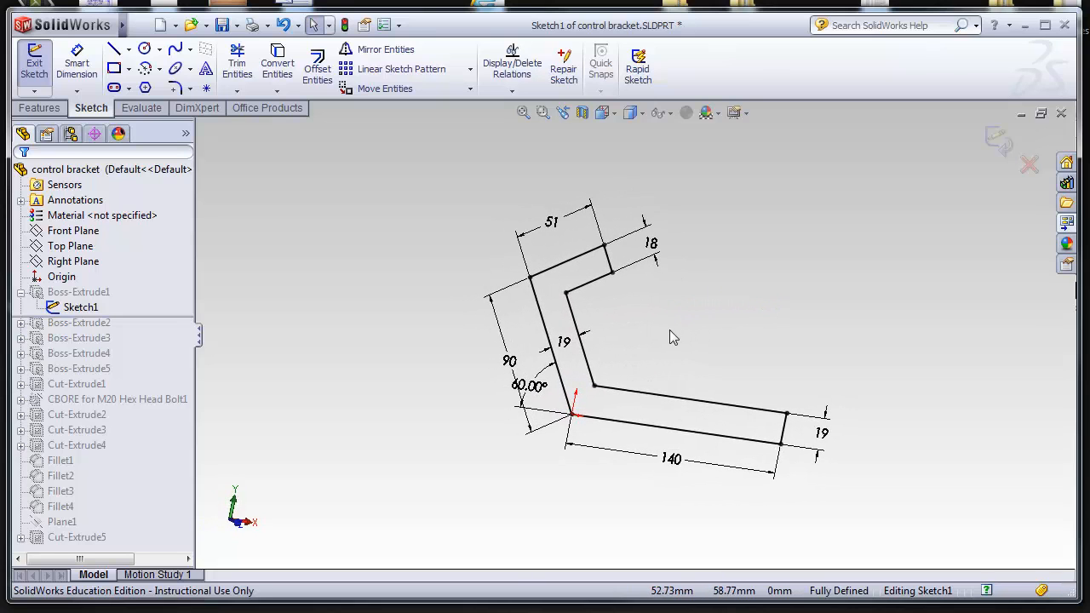
mouse_move(669, 329)
middle_mouse_down()
mouse_move(690, 324)
mouse_move(682, 354)
mouse_move(627, 341)
mouse_move(644, 343)
middle_mouse_up()
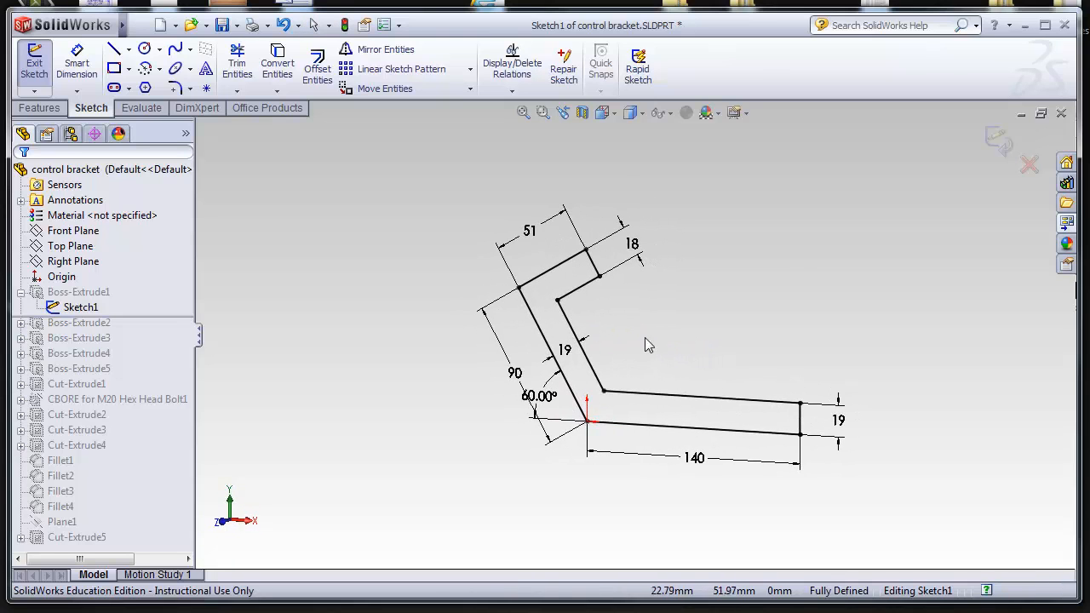
scroll(665, 341, "down", 2)
scroll(665, 344, "up", 3)
scroll(665, 344, "down", 2)
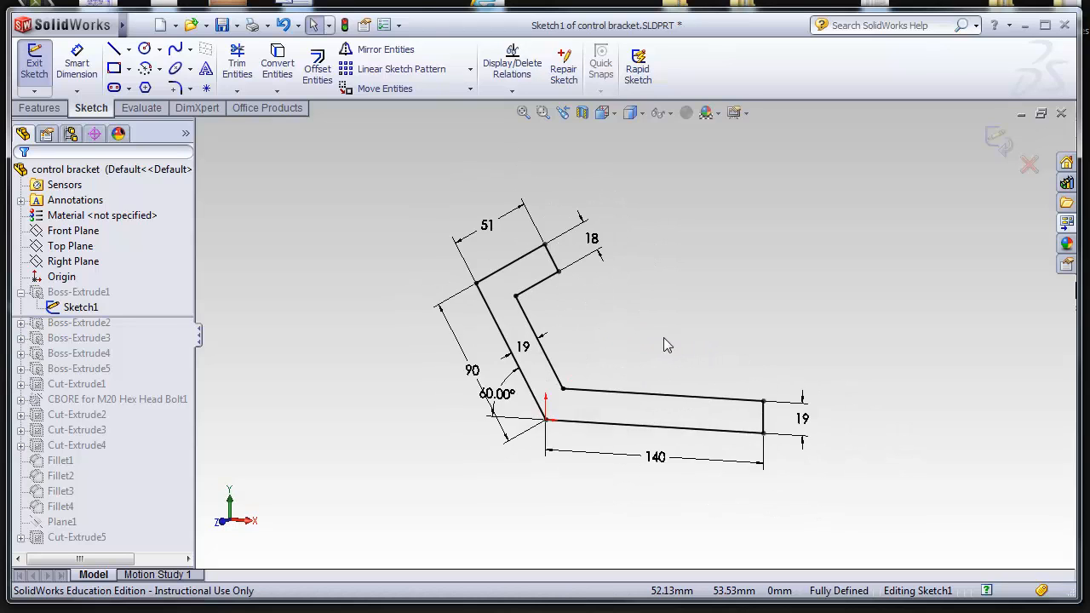
scroll(665, 342, "up", 1)
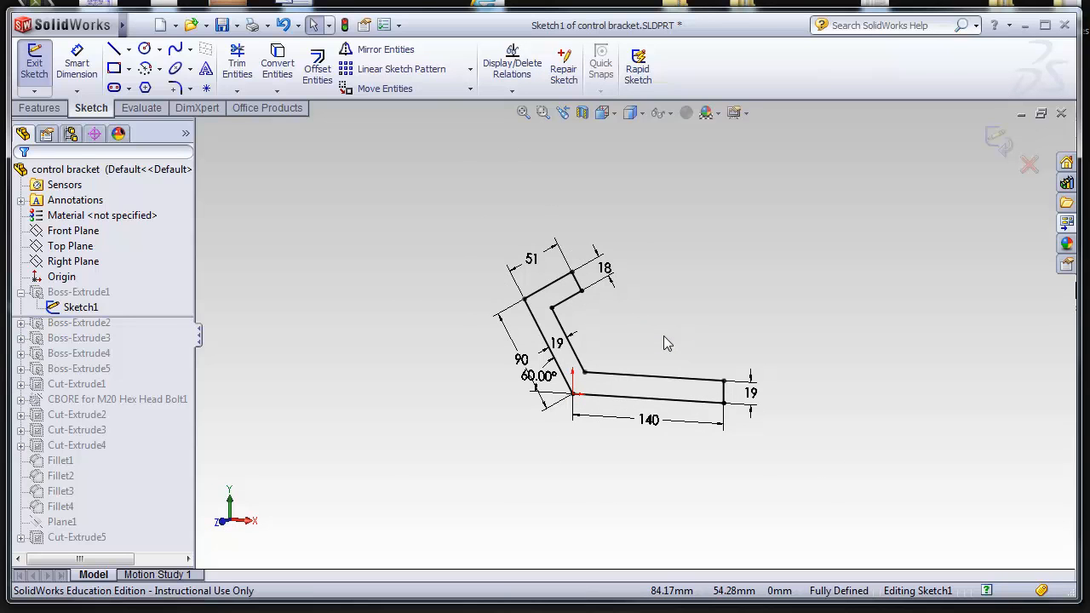
mouse_move(675, 325)
middle_mouse_down("ctrl")
mouse_move(469, 367)
mouse_move(747, 337)
middle_mouse_up("ctrl")
left_click_drag(747, 337, 675, 338, "ctrl")
scroll(619, 352, "down", 2)
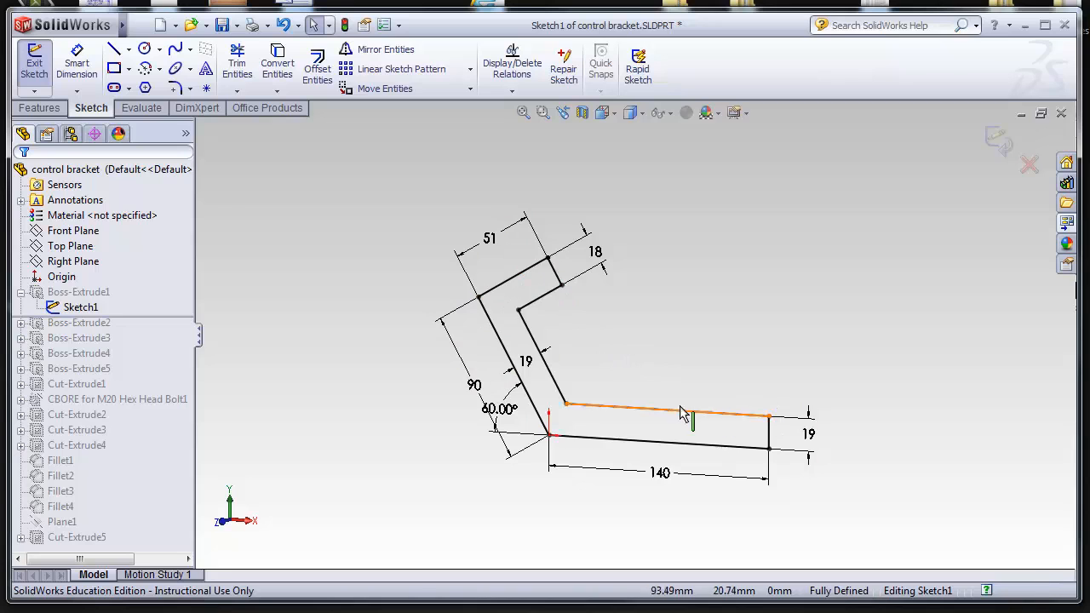
Step: Try a length of 75 mm for the profile's upper arm, and undo that change
double_click(492, 241)
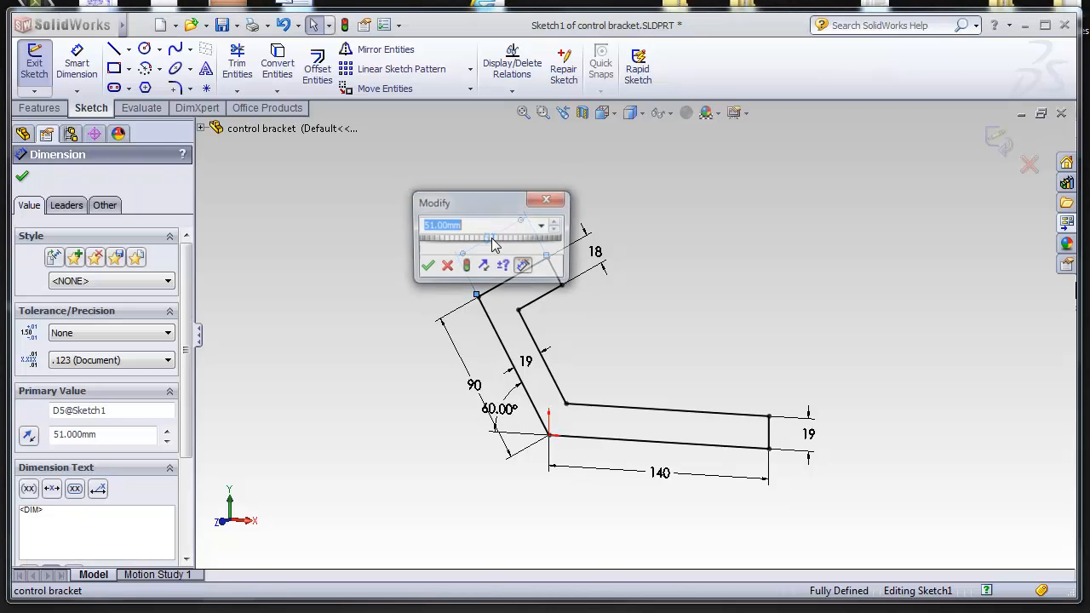
type("75")
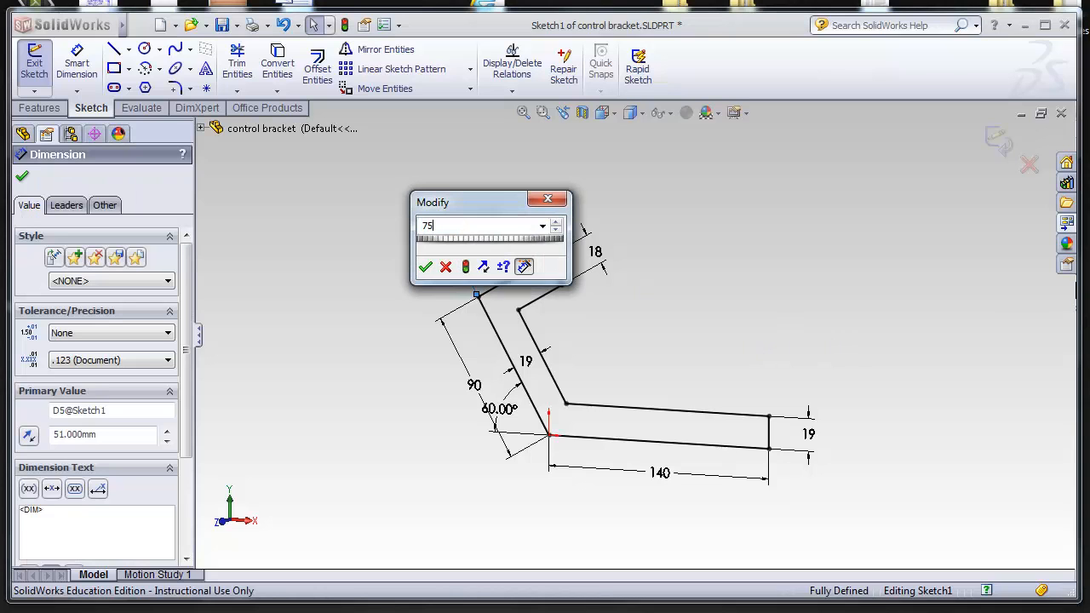
key("Return")
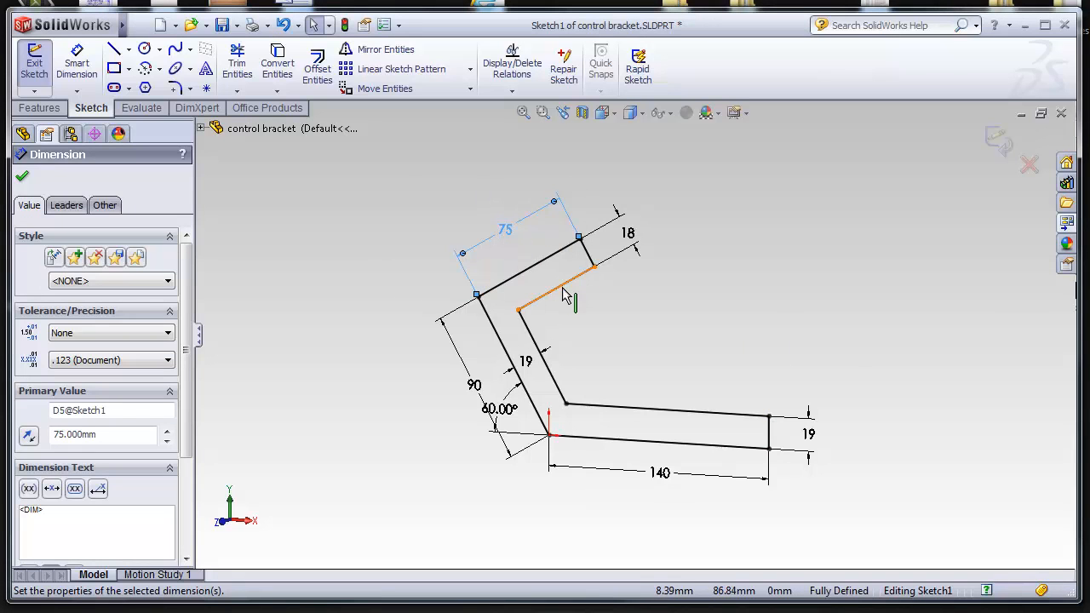
key("ctrl+z")
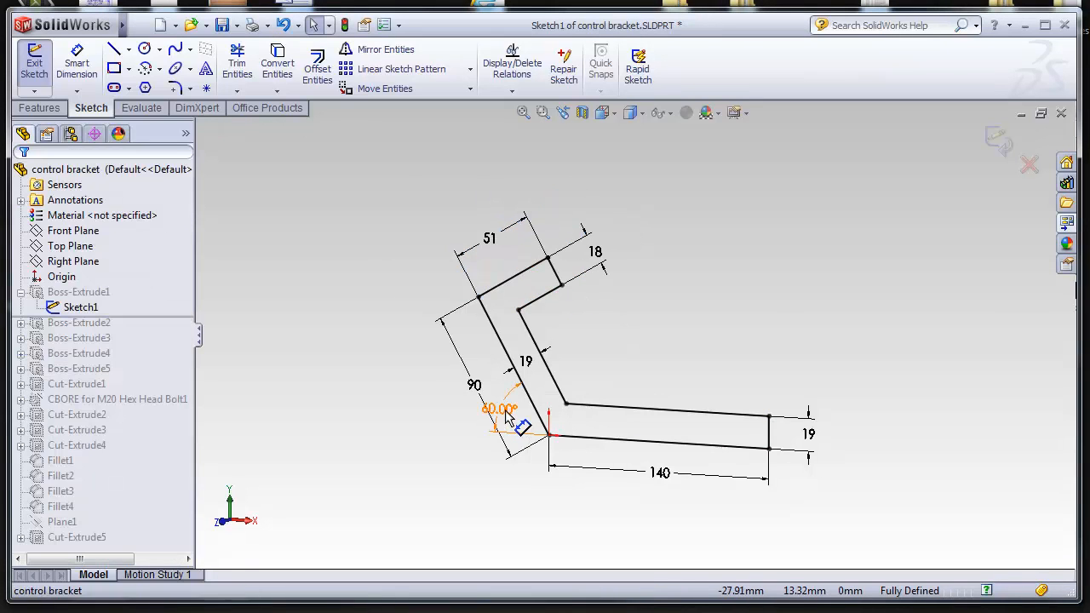
Step: Try an angle of 80 degrees for the profile's slanted leg, and undo that change
double_click(506, 413)
type("80")
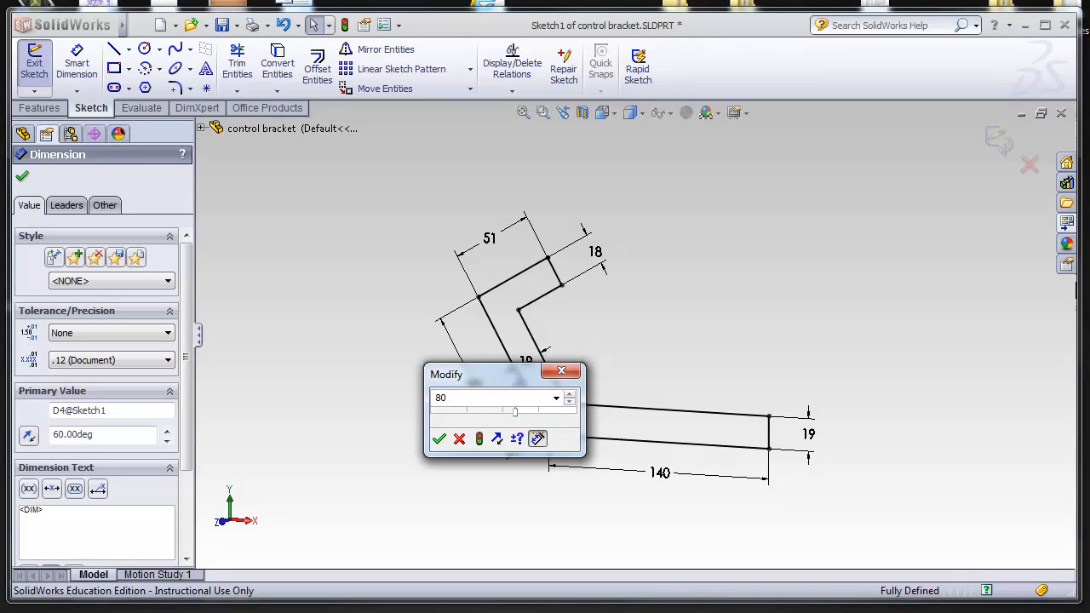
left_click(437, 439)
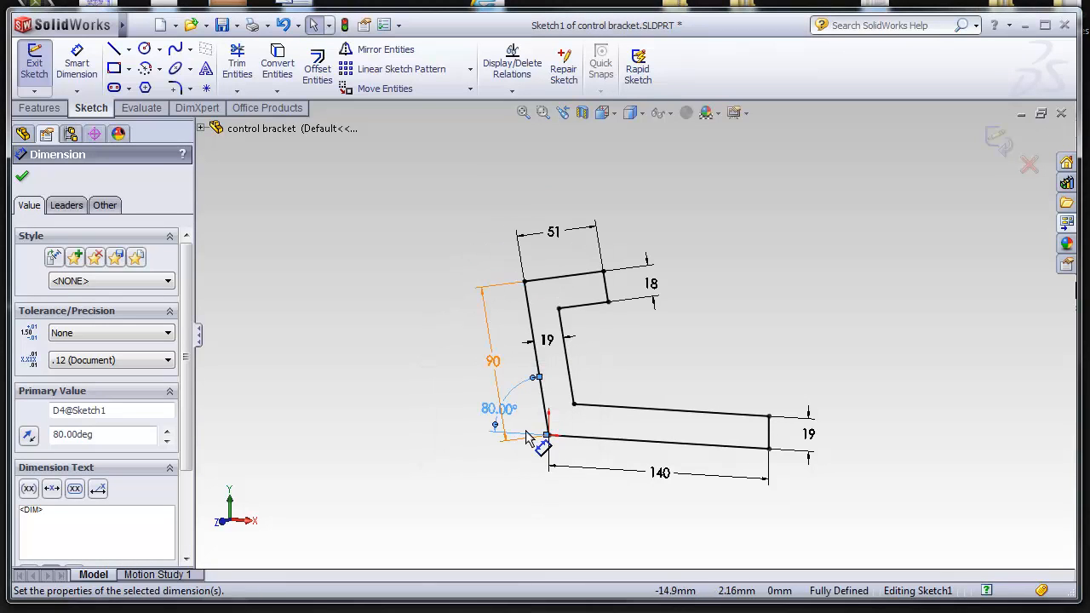
key("ctrl+z")
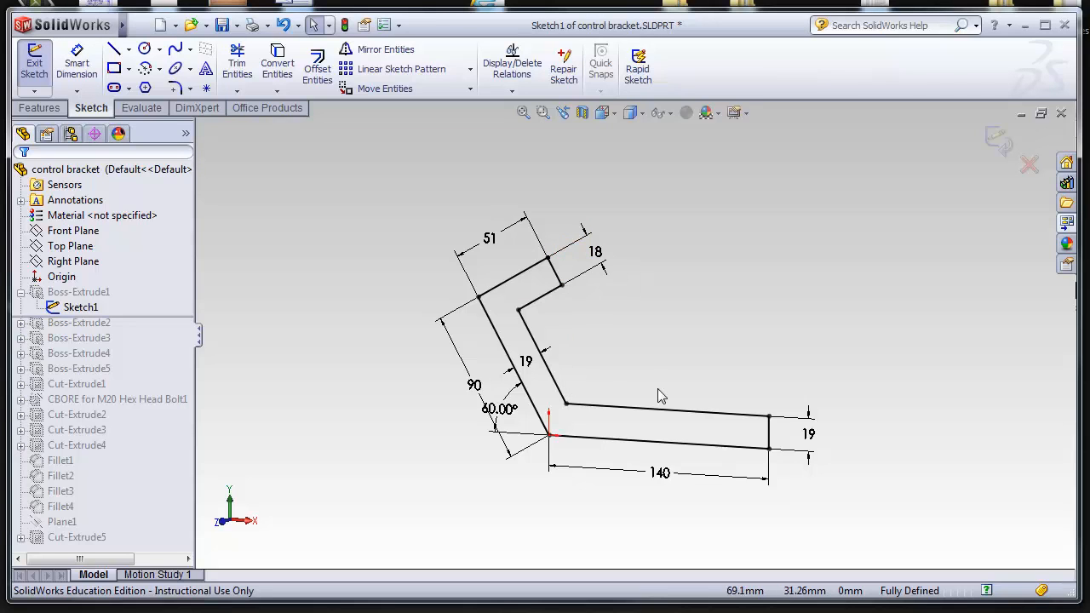
Step: Exit the base profile sketch and look through the available command sets, finishing with the feature commands
left_click(34, 61)
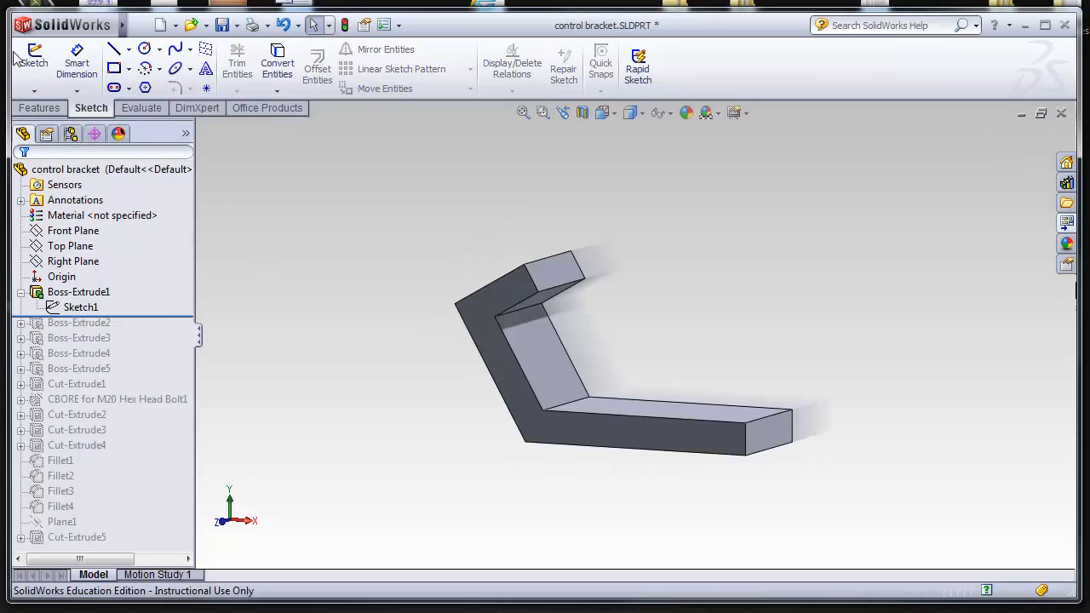
left_click(38, 109)
left_click(94, 108)
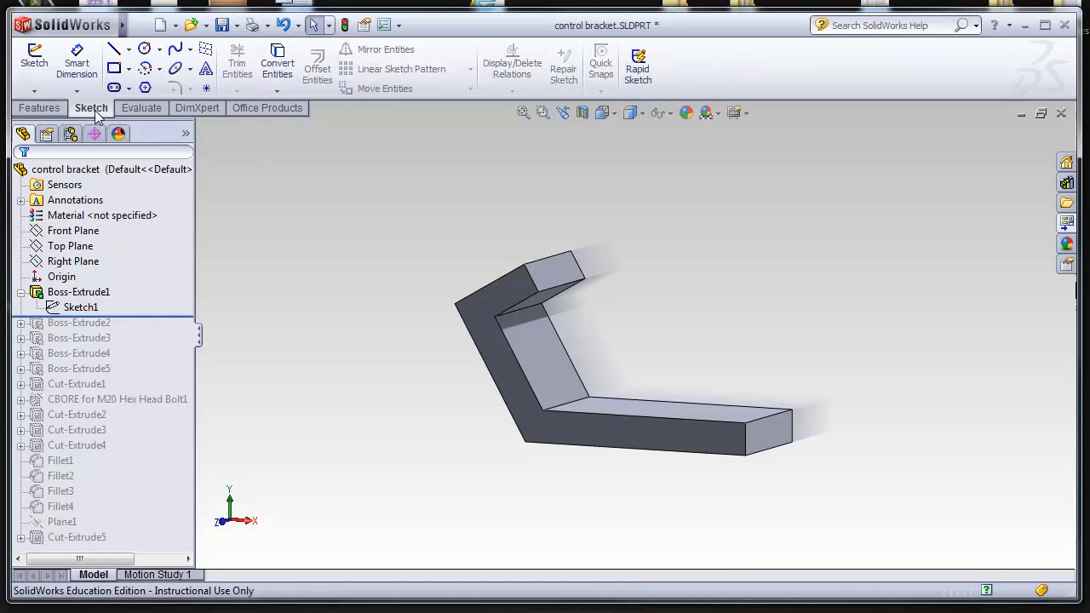
left_click(140, 108)
left_click(206, 111)
left_click(257, 107)
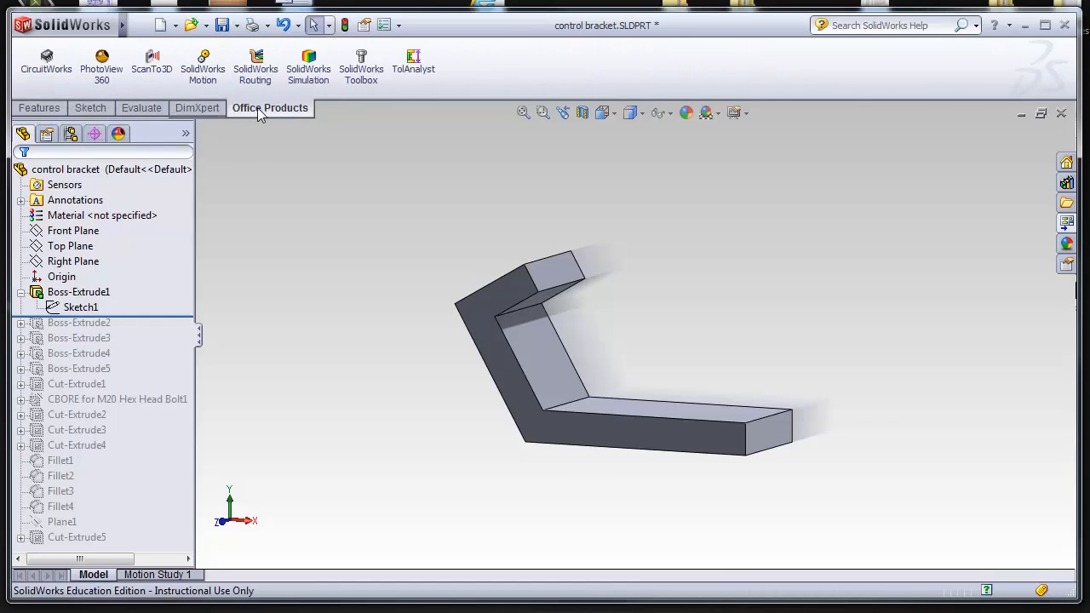
left_click(40, 108)
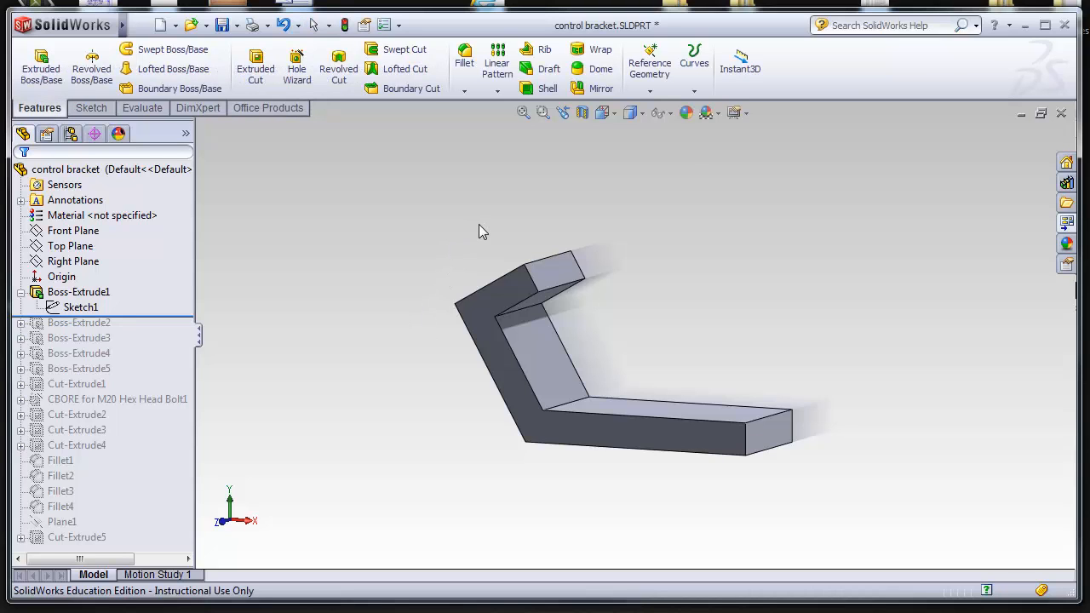
Step: Review the base extrusion's end condition and depth, keep them, and roll the feature history forward past Boss-Extrude2
middle_click_drag(482, 230, 464, 277)
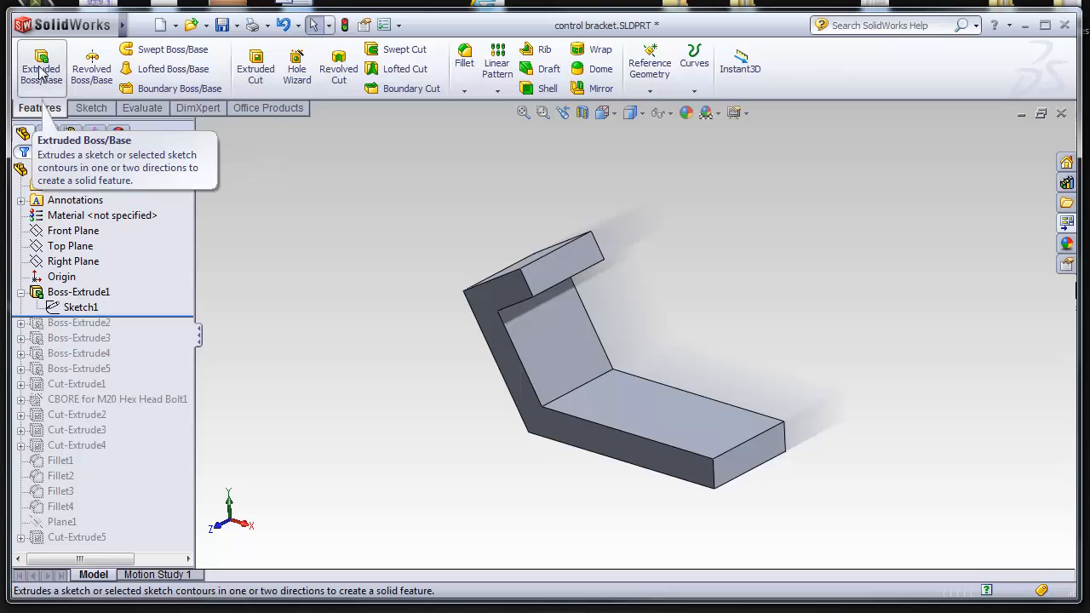
left_click(85, 293)
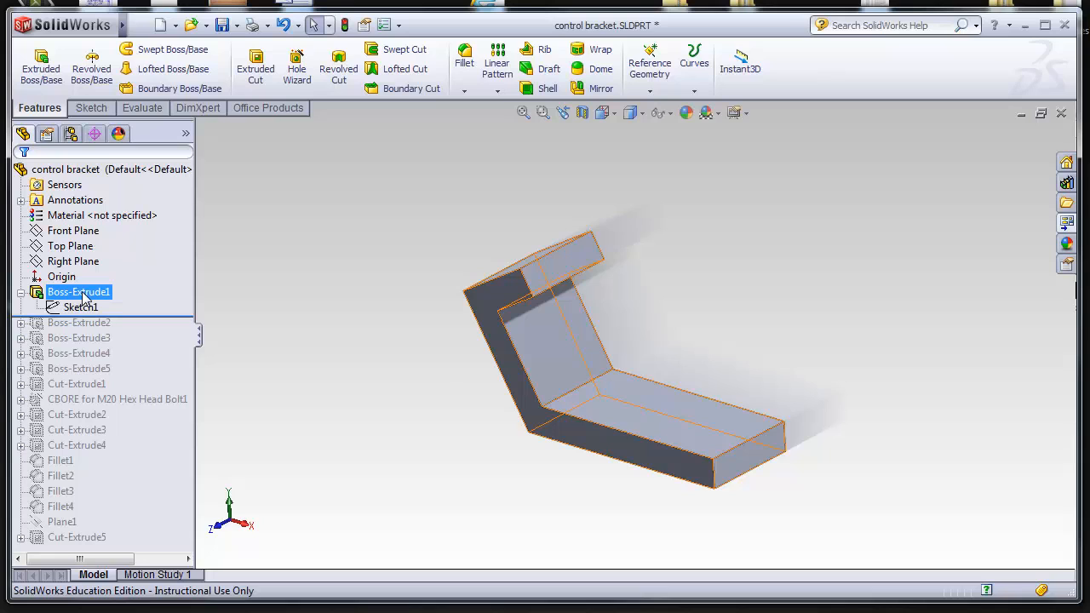
left_click(90, 244)
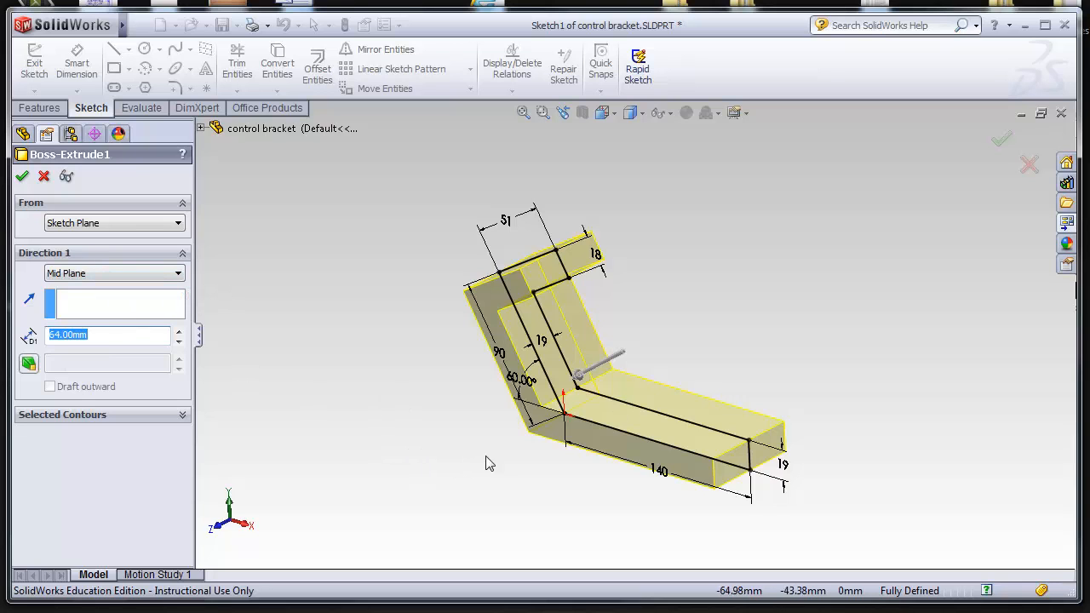
middle_click_drag(487, 463, 535, 434)
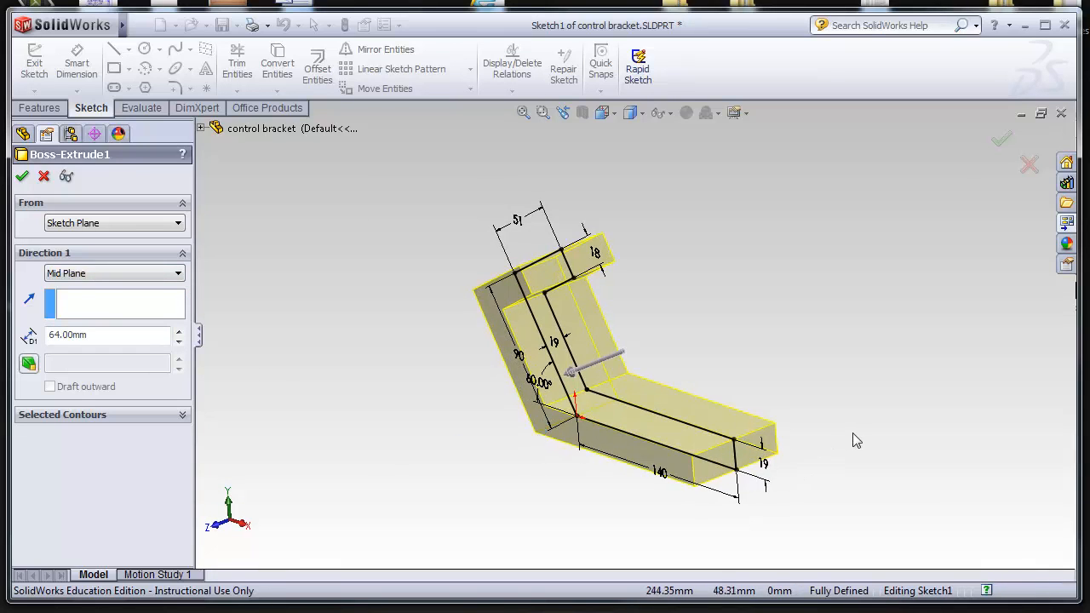
middle_click_drag(855, 441, 809, 459)
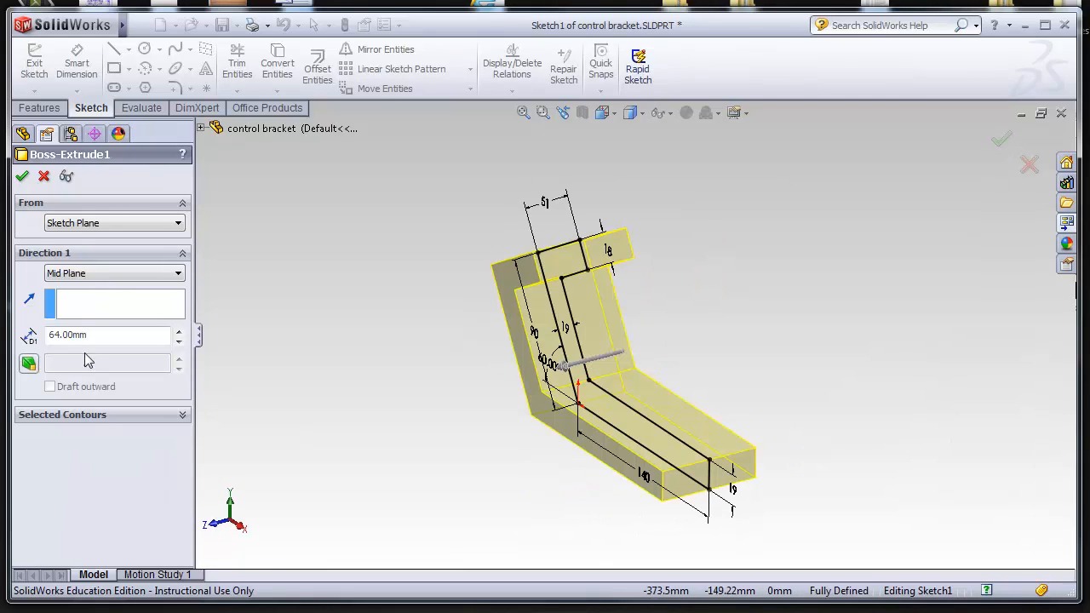
key("Return")
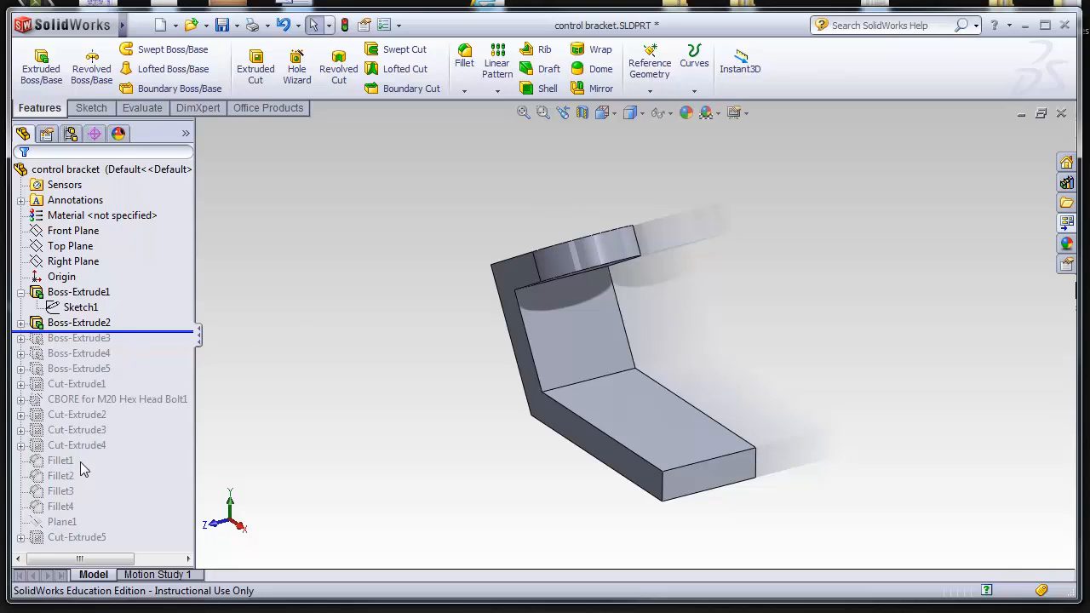
Step: Open Sketch2 of Boss-Extrude2 for editing and examine its circle and the upper arm face it lies on
middle_click_drag(540, 502, 547, 430)
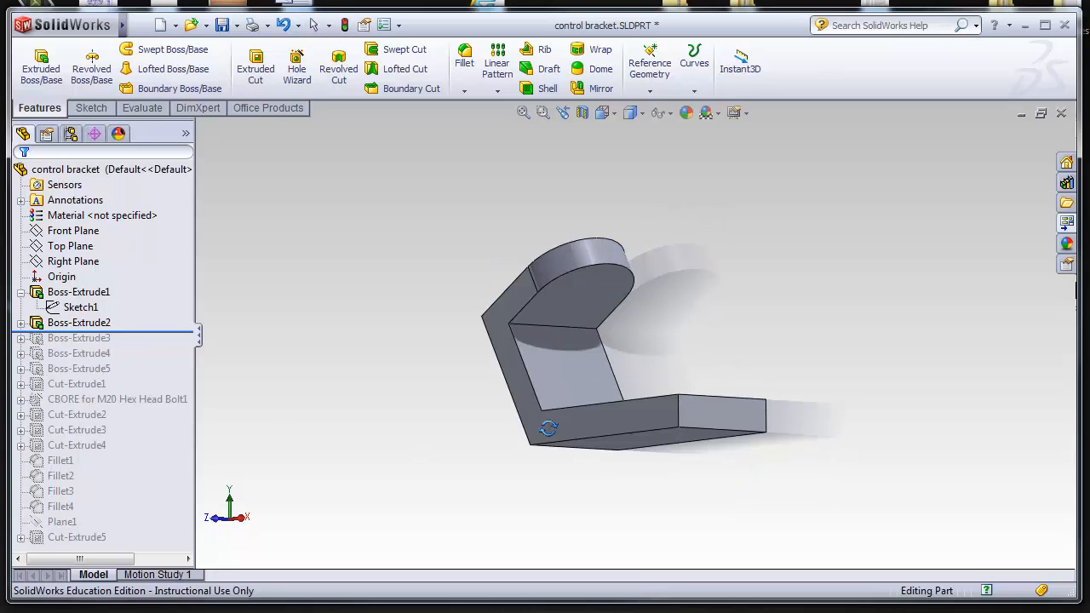
left_click(92, 108)
left_click(20, 322)
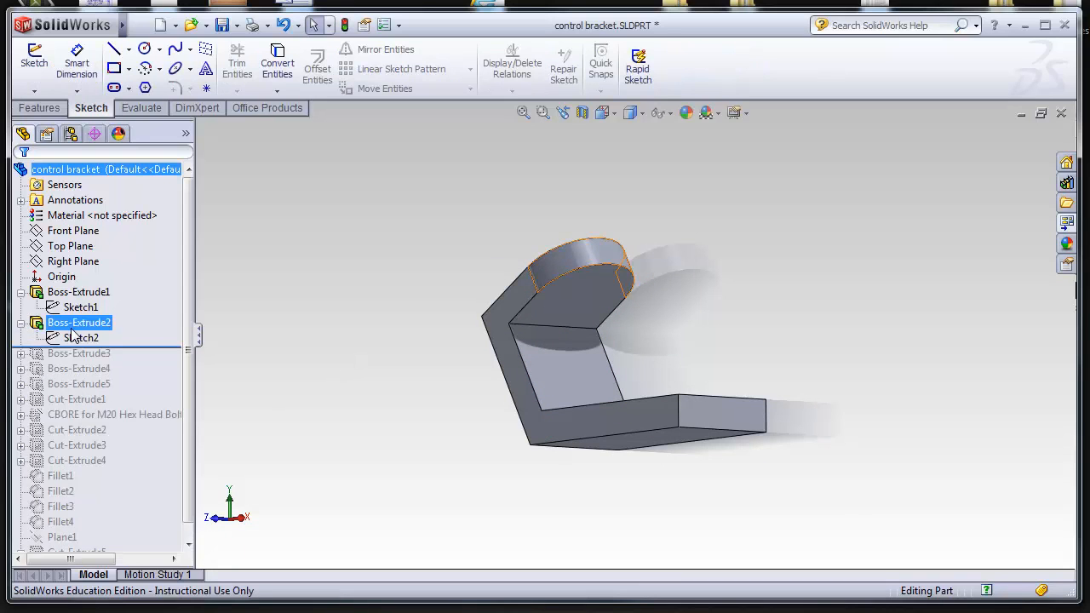
left_click(81, 338)
left_click(90, 293)
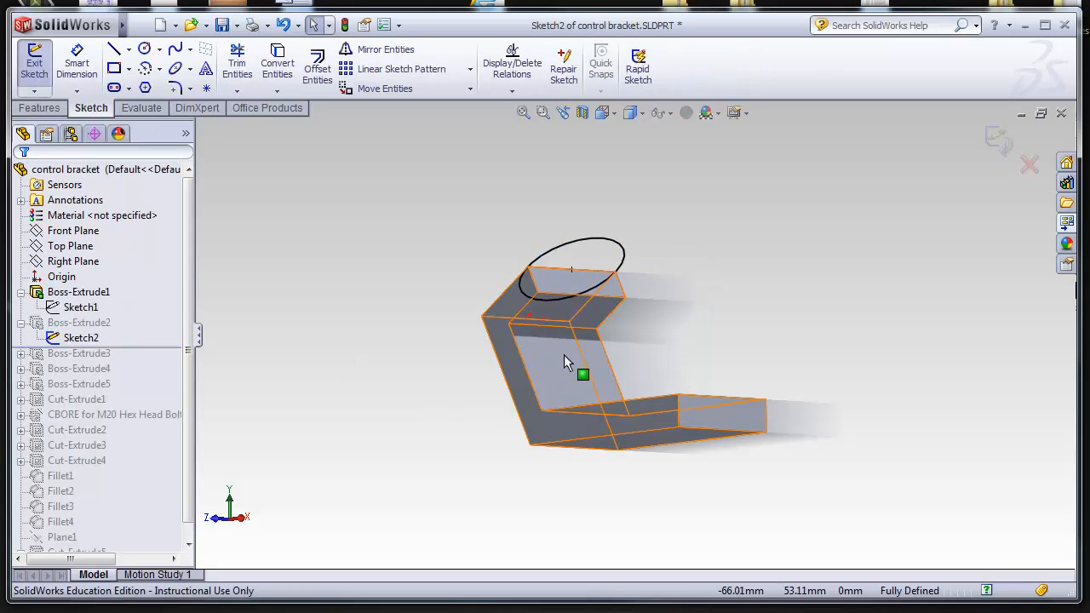
middle_click_drag(687, 277, 700, 440)
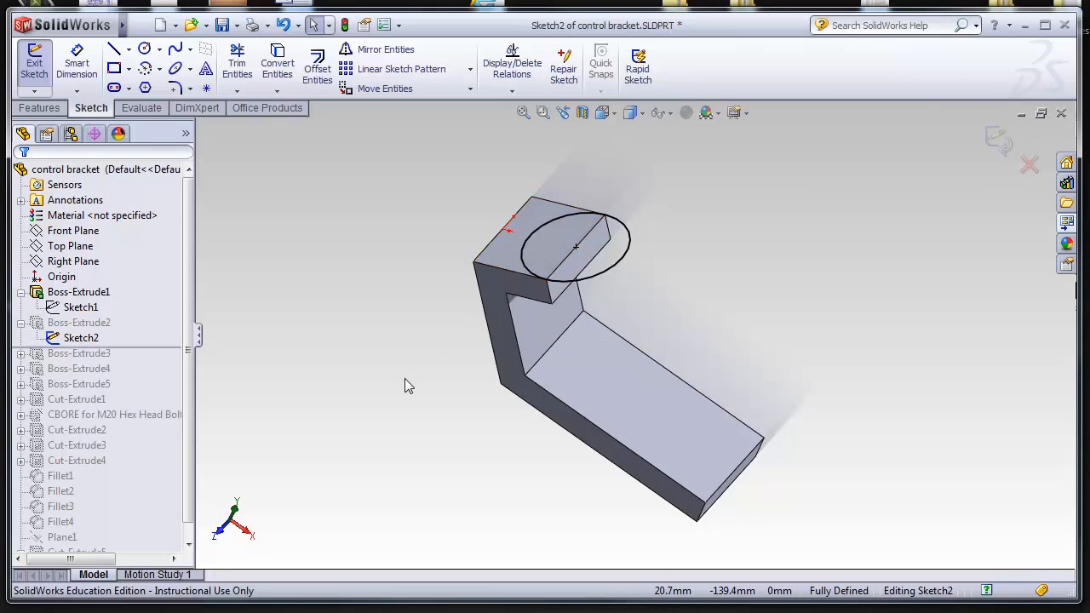
middle_click_drag(406, 344, 417, 377)
left_click(519, 277)
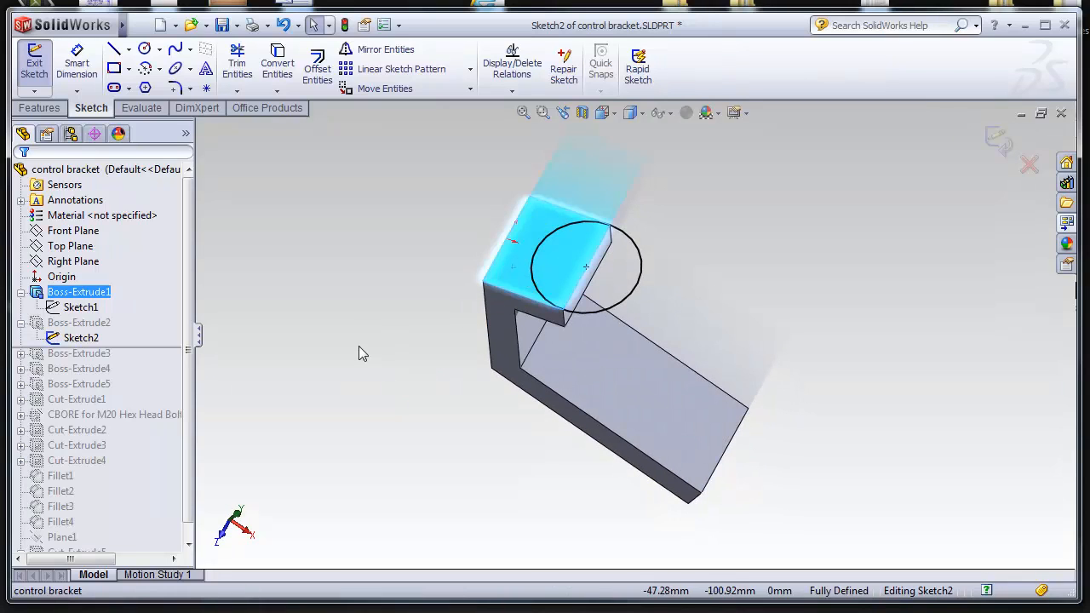
left_click(407, 325)
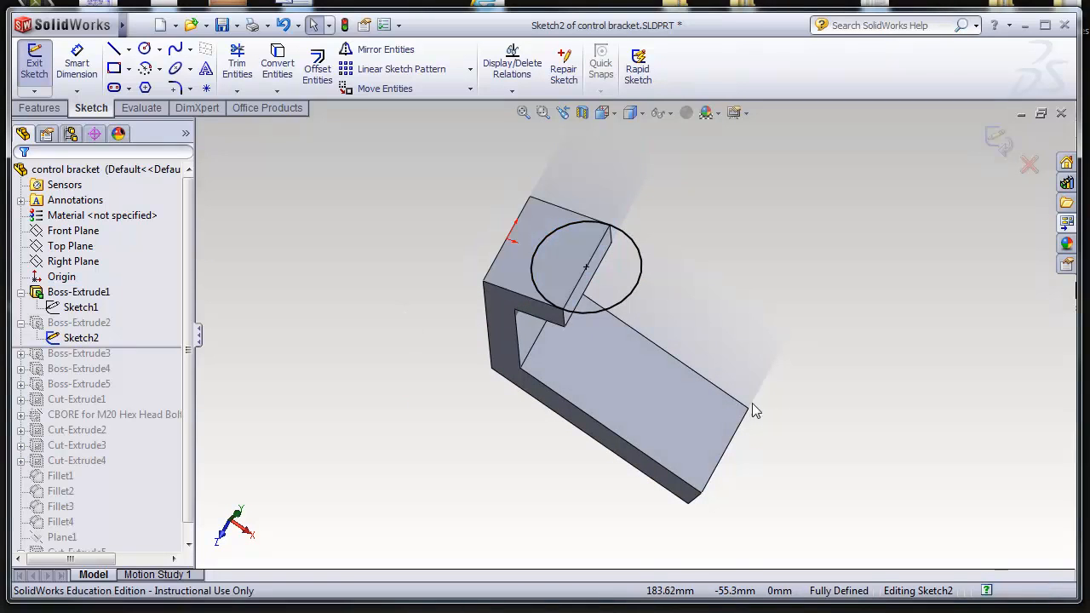
middle_click_drag(748, 351, 746, 341)
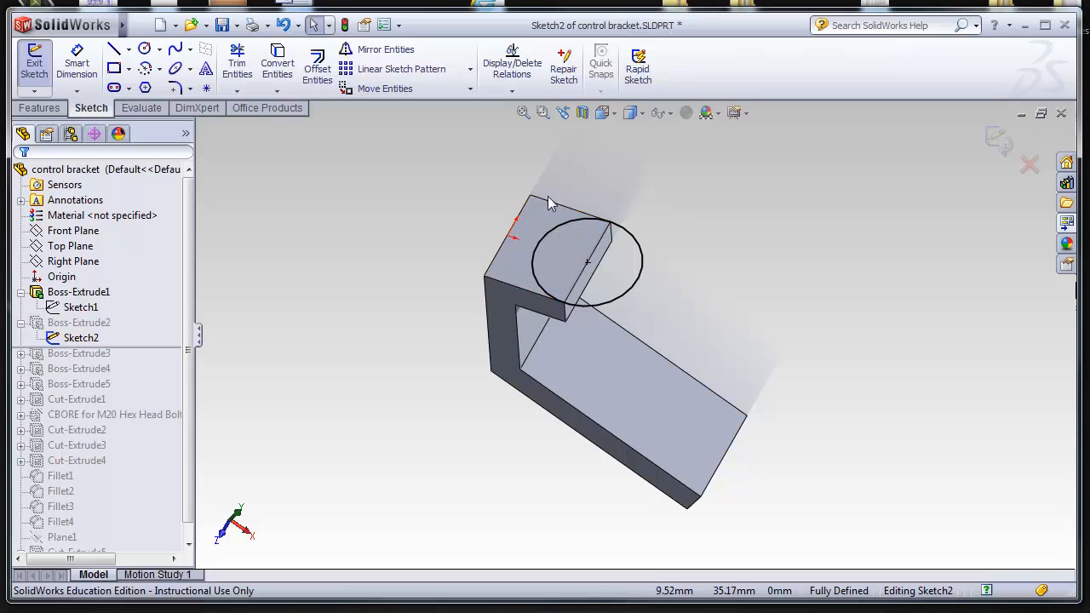
Step: Exit the circle sketch, inspect the direction and end condition of Boss-Extrude2, and close its definition
left_click(998, 139)
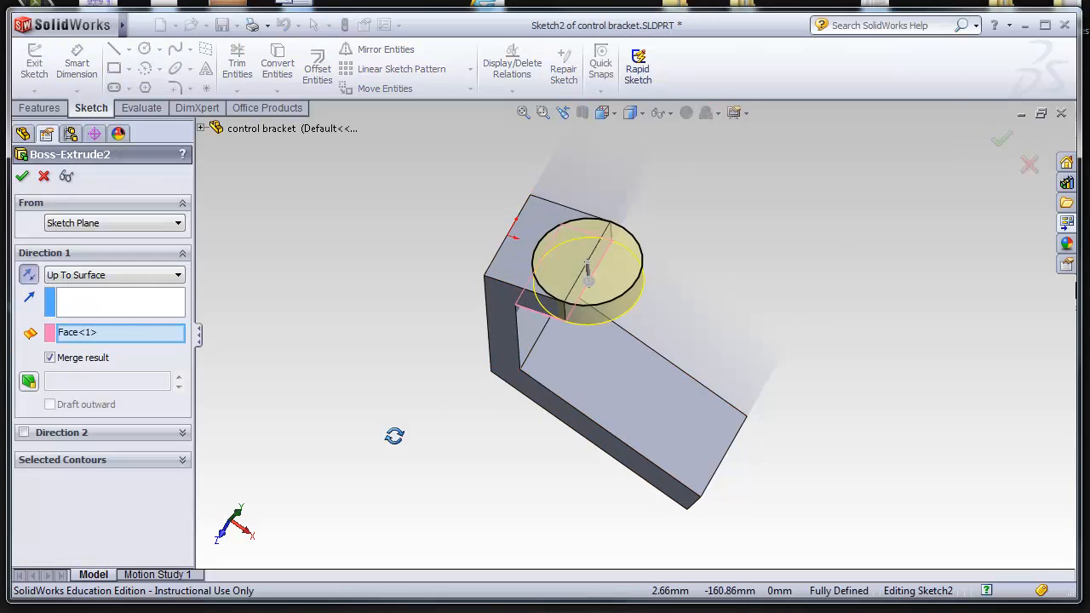
middle_click_drag(394, 435, 392, 285)
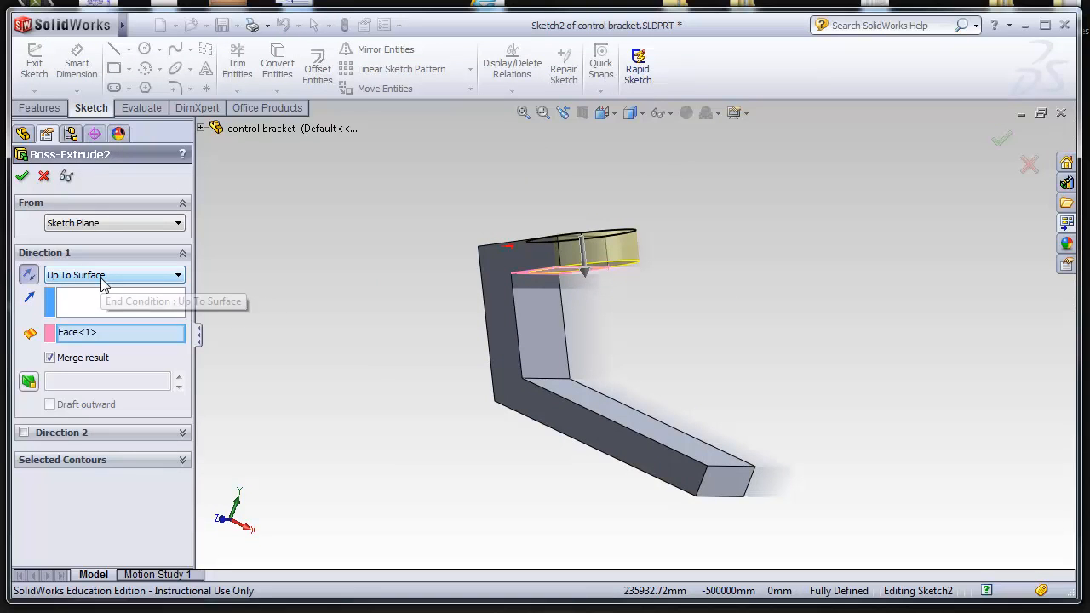
middle_click_drag(414, 372, 589, 309)
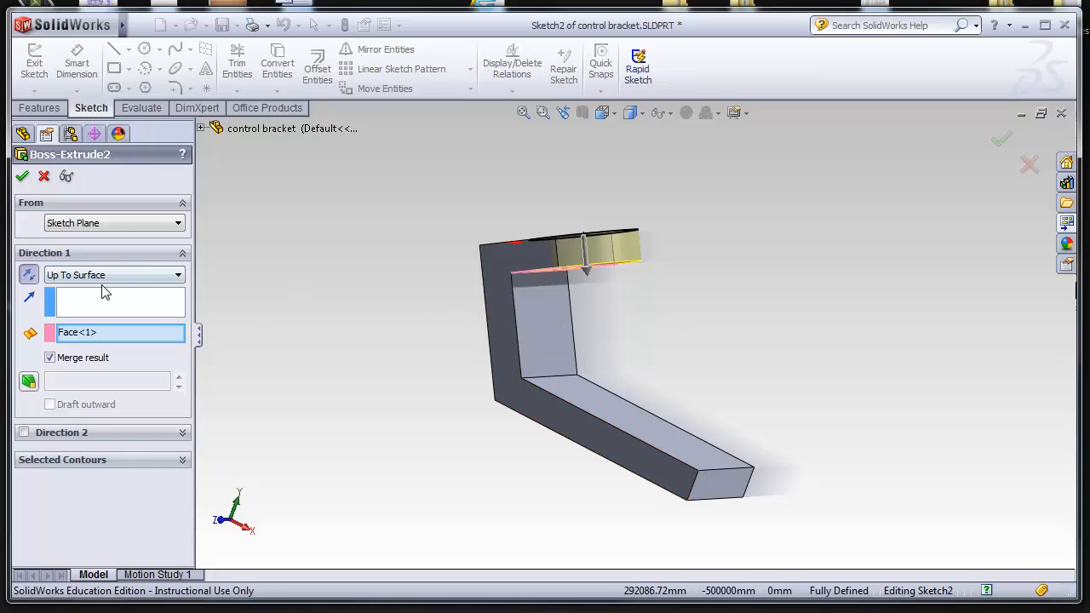
middle_click_drag(693, 313, 629, 288)
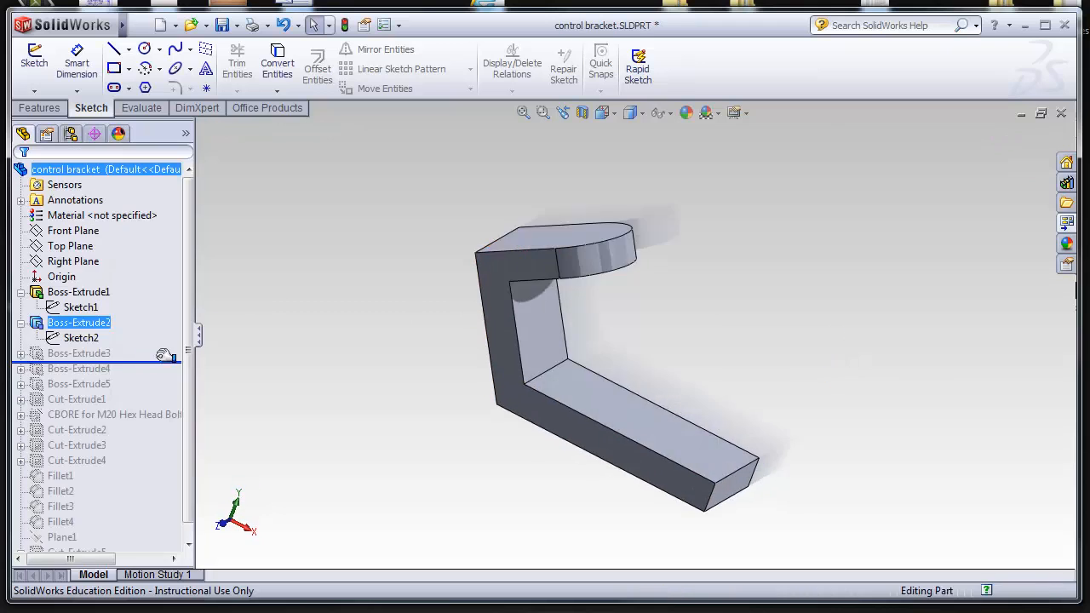
Step: Roll the feature history forward past Boss-Extrude3 and open its Sketch3 for editing
left_click(109, 375)
left_click(82, 376)
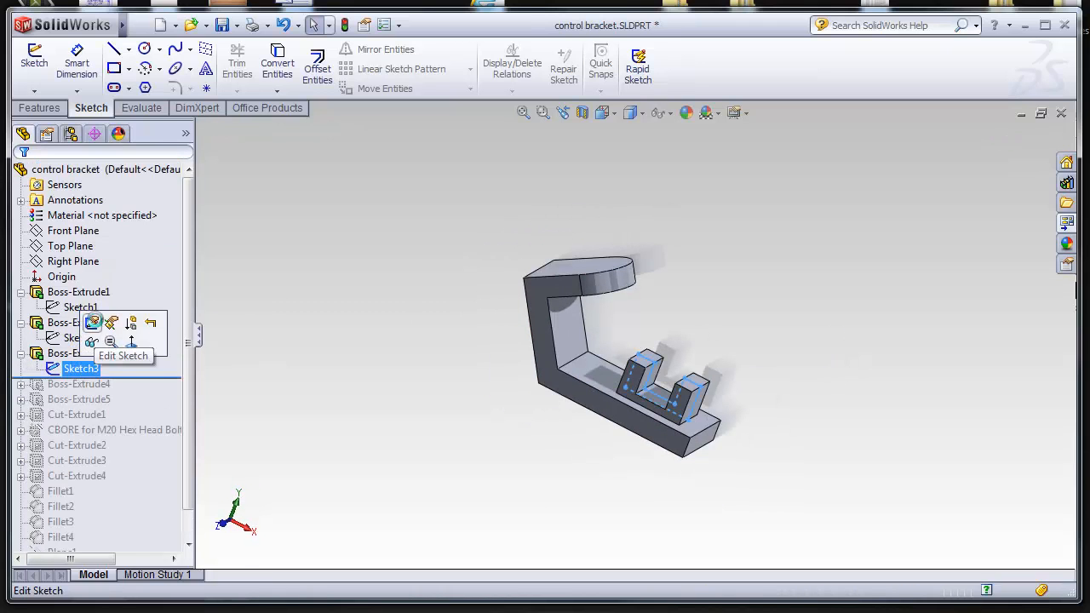
left_click(92, 322)
mouse_move(479, 462)
middle_mouse_down()
mouse_move(576, 430)
mouse_move(520, 425)
mouse_move(577, 404)
middle_mouse_up()
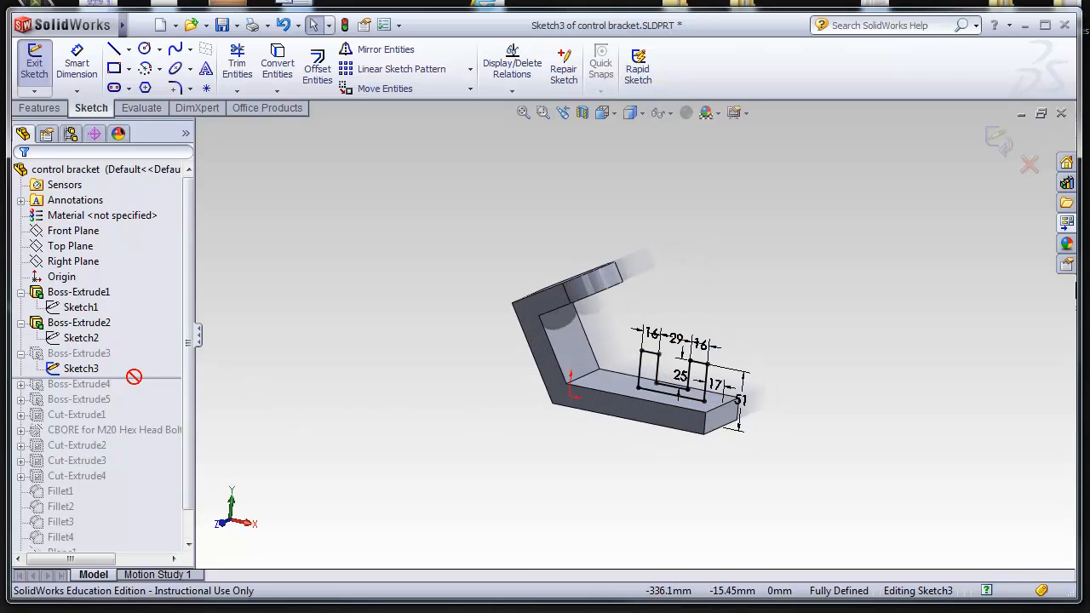
Step: Exit Sketch3, review the Mid Plane end condition and depth of Boss-Extrude3, and close its definition without changes
left_click(997, 141)
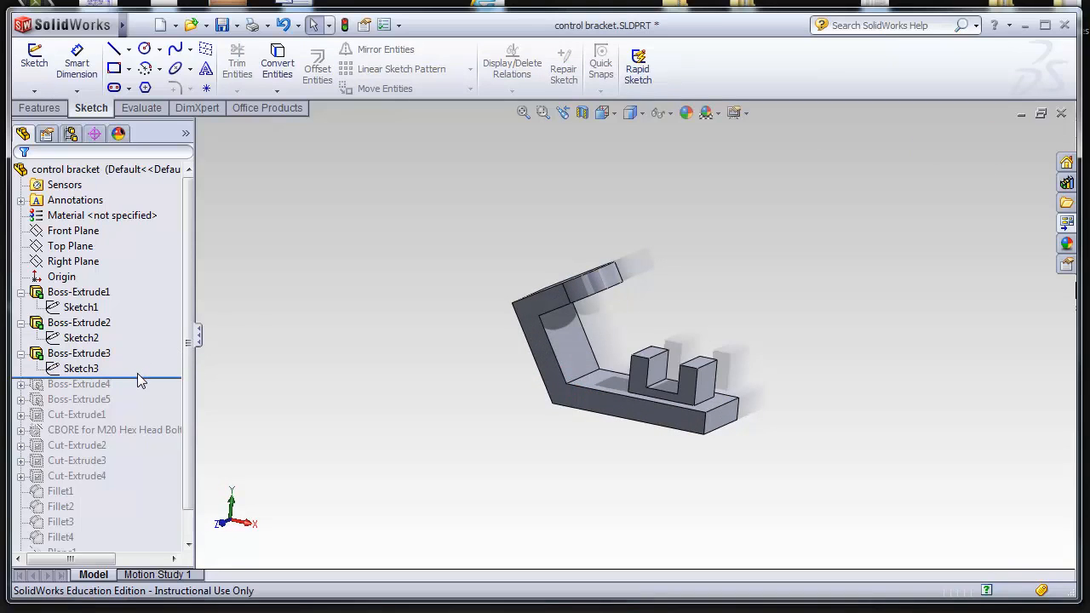
left_click(75, 355)
left_click(80, 308)
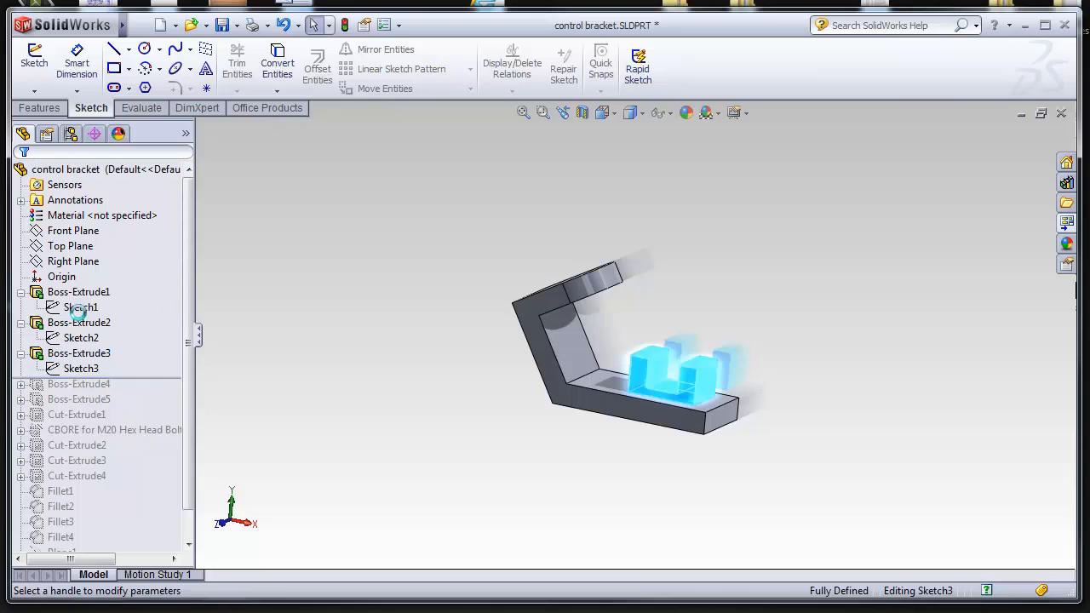
mouse_move(579, 443)
middle_mouse_down()
mouse_move(513, 446)
mouse_move(397, 409)
middle_mouse_up()
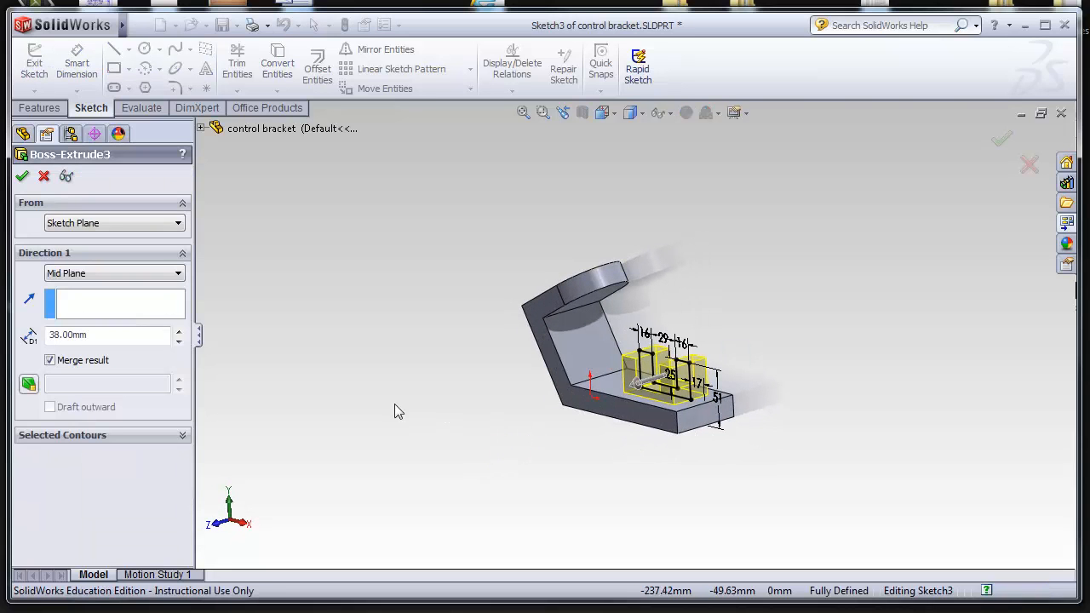
left_click(1002, 140)
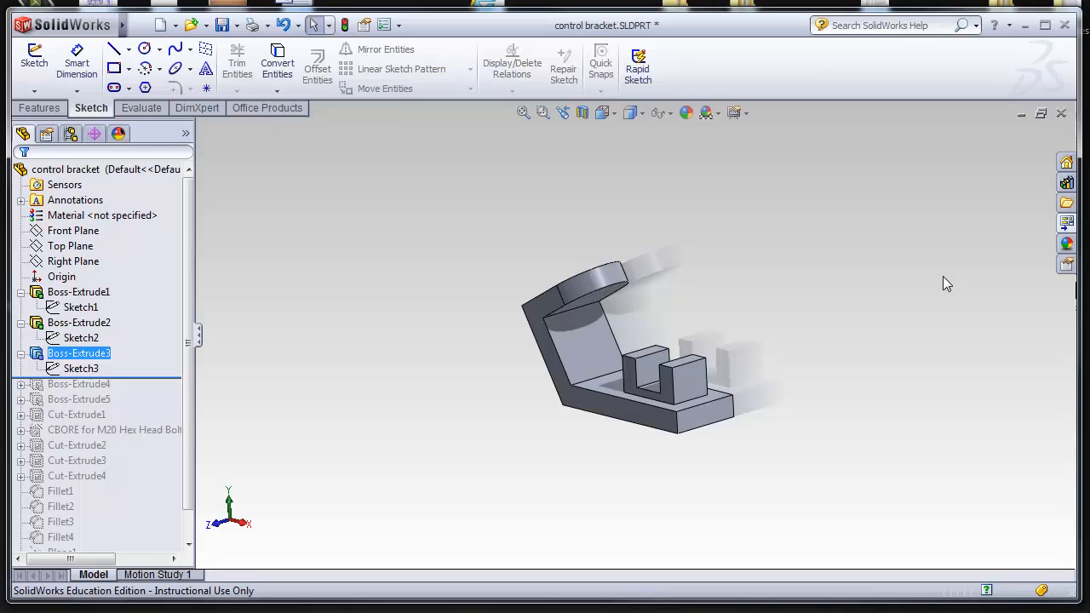
Step: Roll the feature history forward past Boss-Extrude4 and open its Sketch4 to examine the circle on the inner lug face
left_click_drag(189, 389, 196, 427)
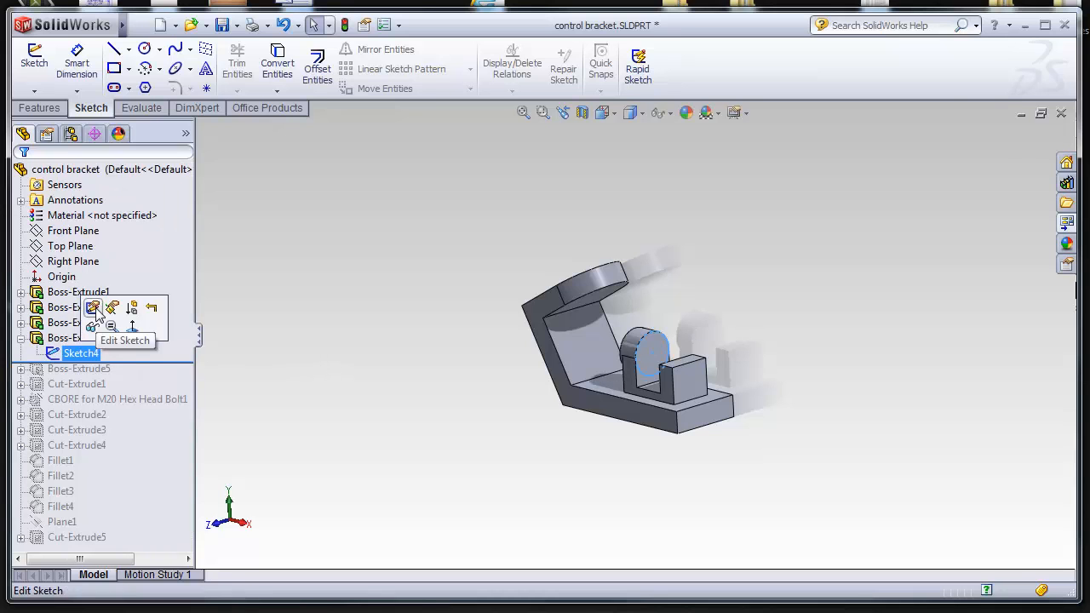
left_click(94, 308)
mouse_move(615, 445)
middle_mouse_down()
mouse_move(518, 452)
mouse_move(670, 448)
mouse_move(596, 473)
mouse_move(564, 468)
middle_mouse_up()
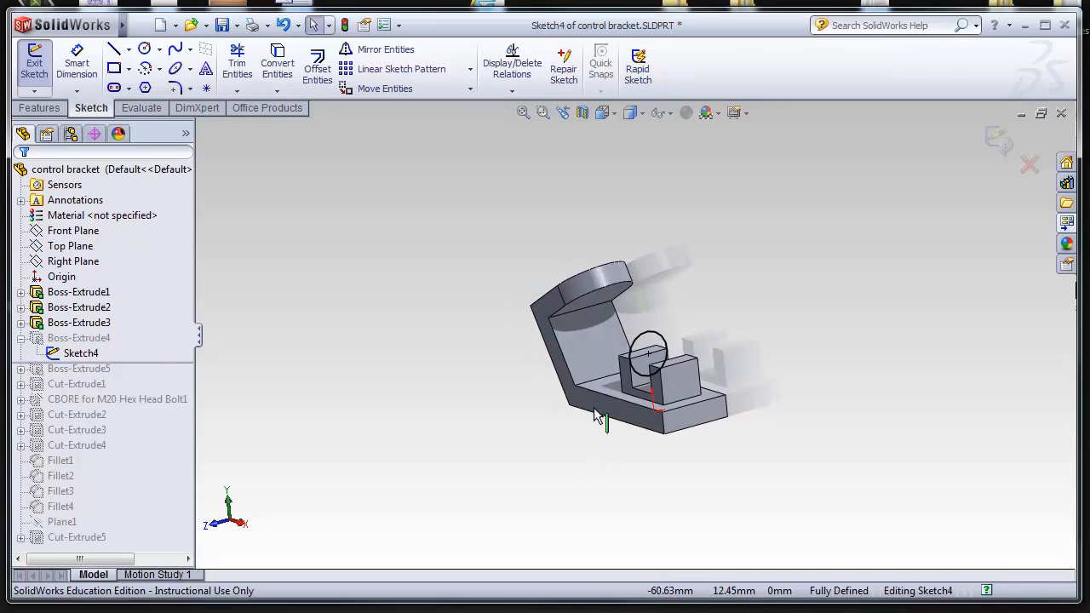
scroll(644, 361, "down", 1)
scroll(644, 366, "down", 1)
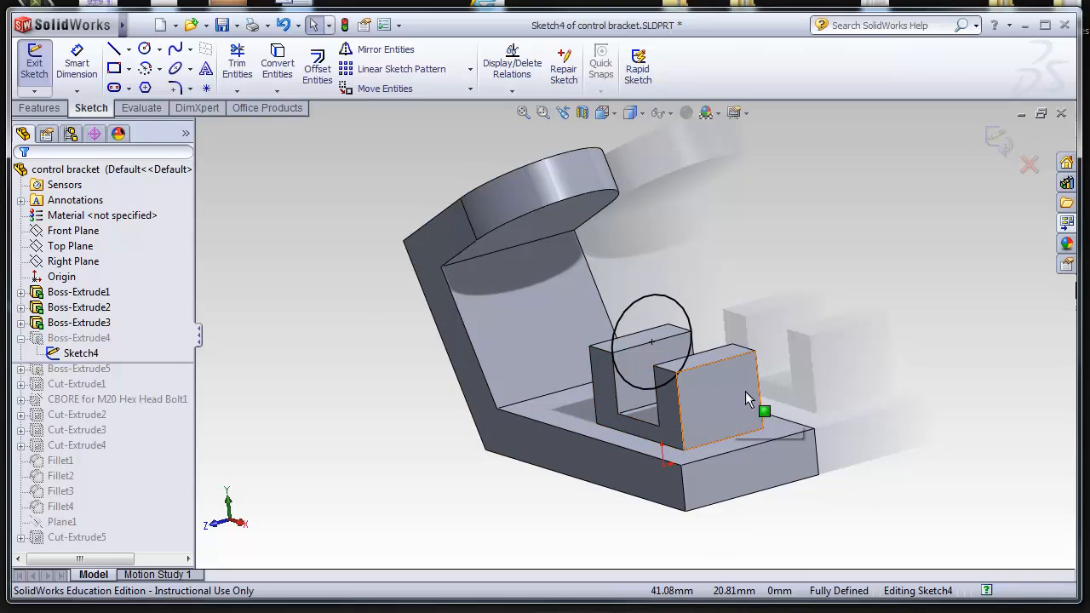
Step: Open the definition of Boss-Extrude4, inspect its extrusion direction and blind depth, and close it without changes
left_click(78, 337)
left_click(75, 290)
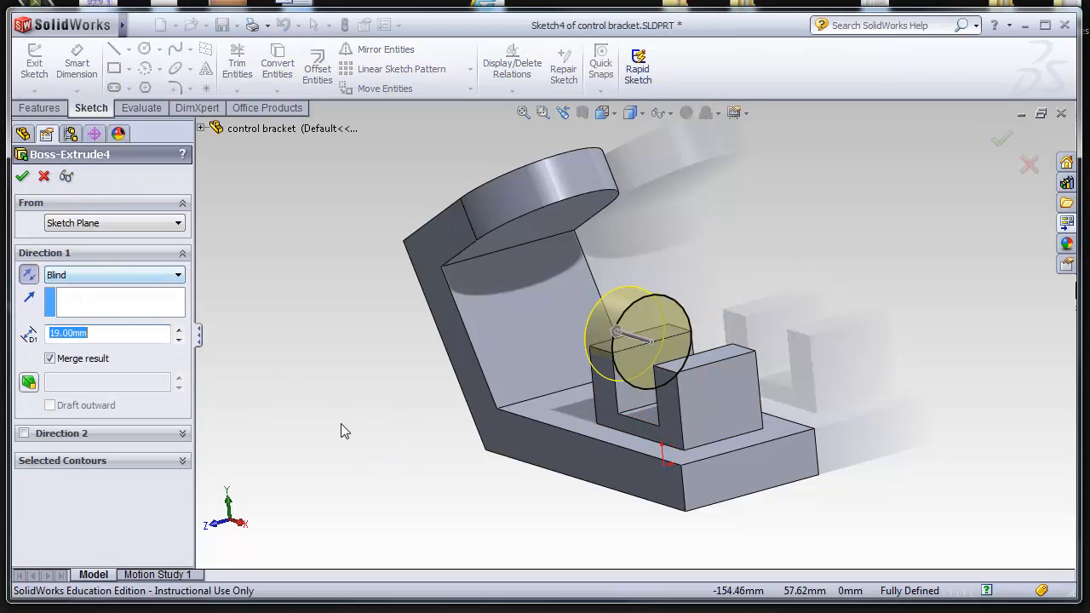
middle_click_drag(343, 430, 417, 522)
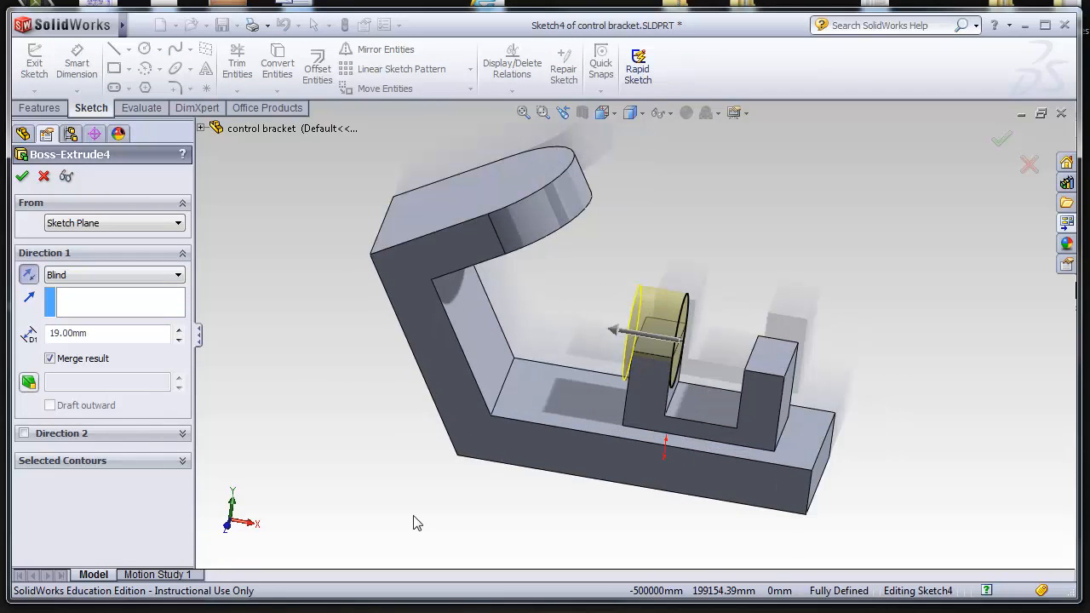
key("Escape")
Step: Roll the feature history forward past Cut-Extrude1 and open its Sketch6 for editing
middle_click_drag(384, 435, 360, 359)
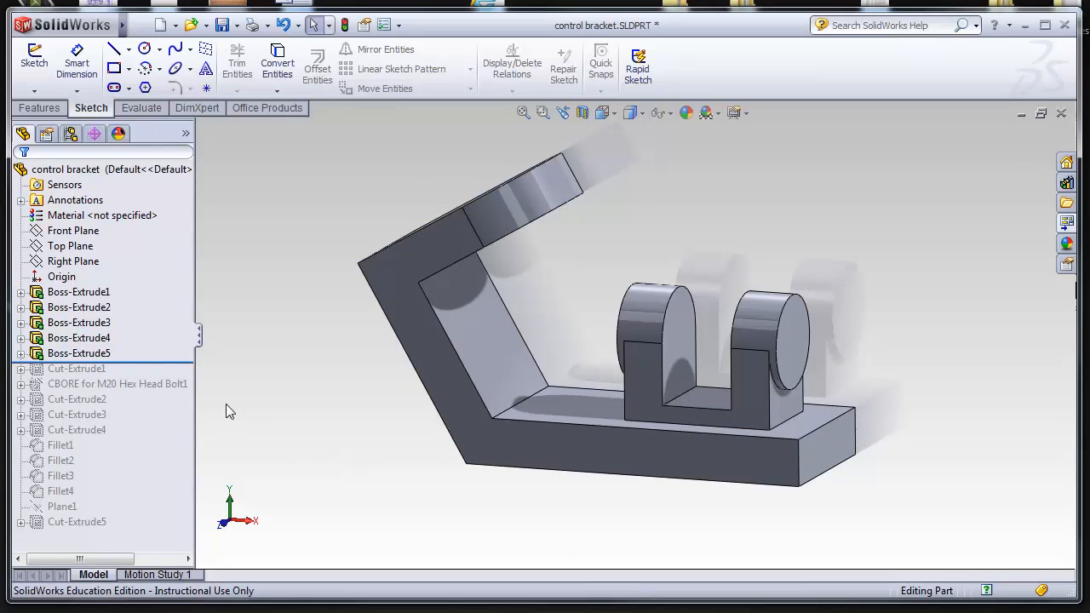
left_click_drag(157, 361, 157, 376)
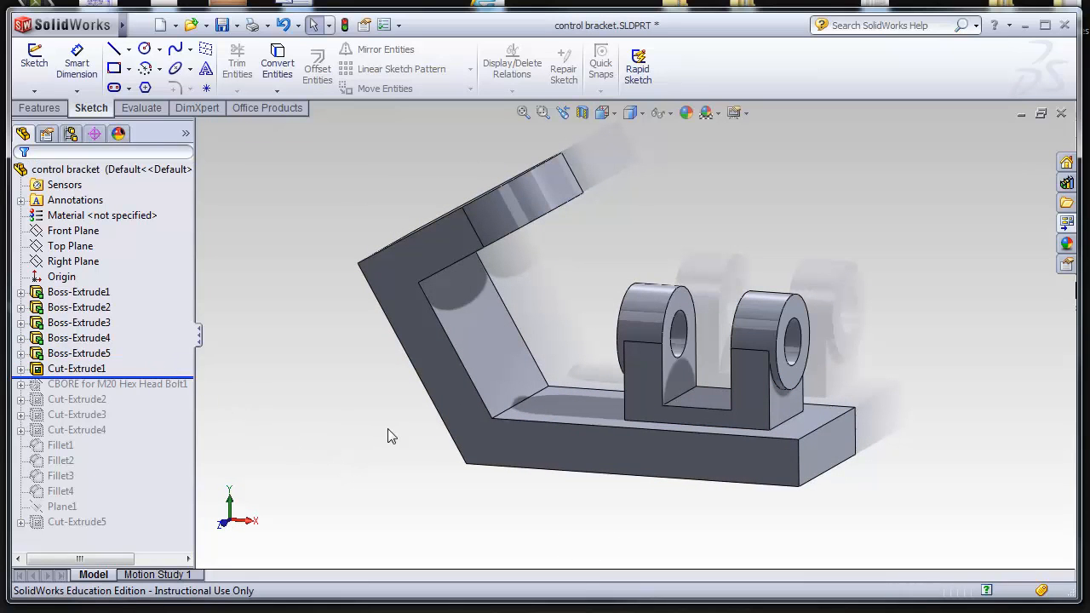
mouse_move(389, 433)
middle_mouse_down()
mouse_move(335, 373)
mouse_move(312, 382)
middle_mouse_up()
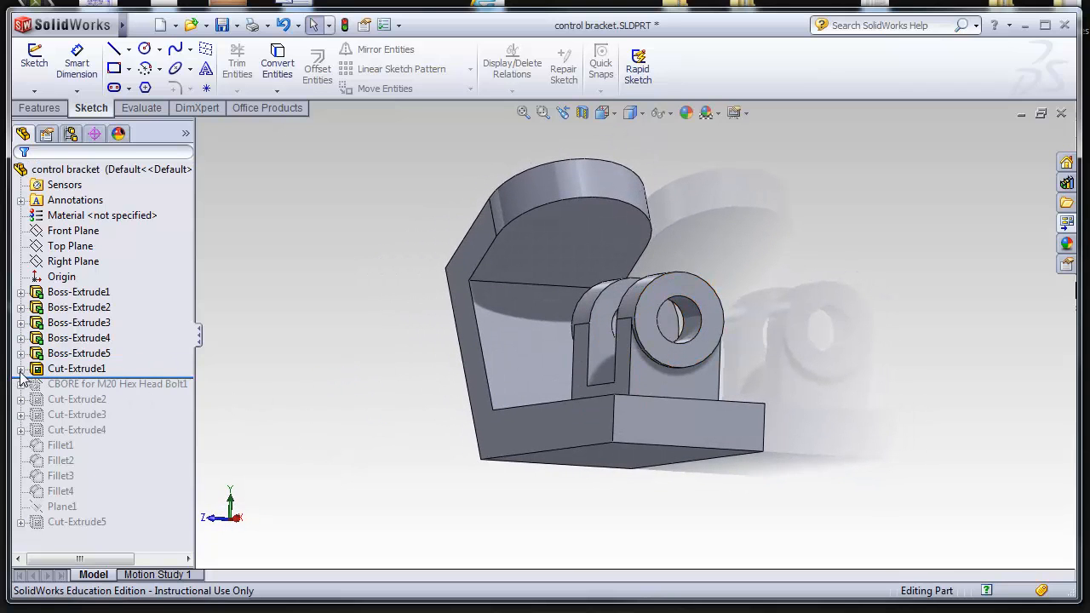
left_click(21, 369)
left_click(72, 384)
left_click(88, 332)
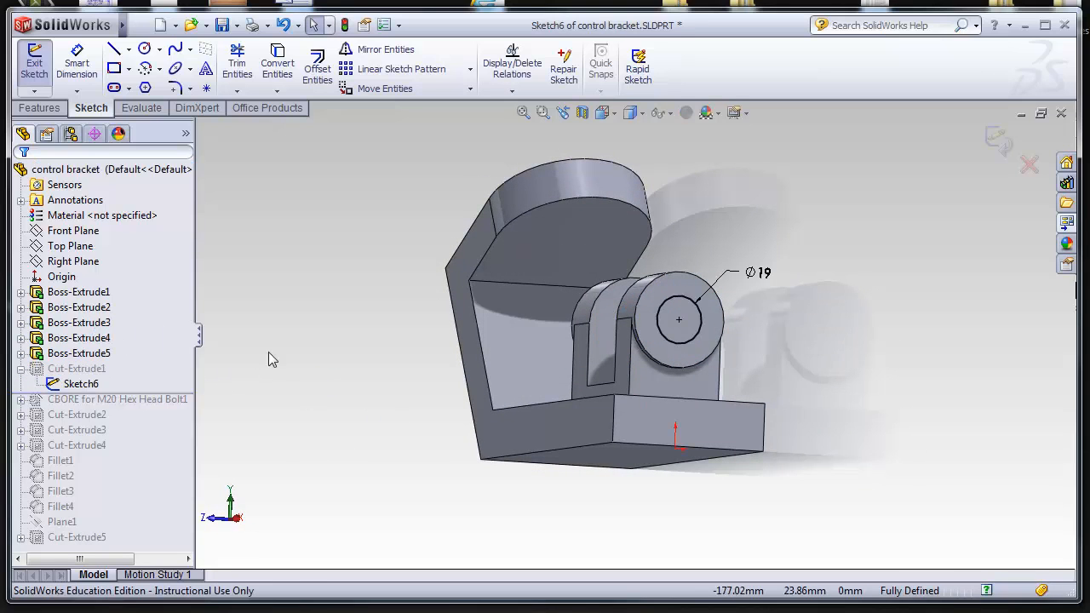
Step: Examine the hole circle of Sketch6 on the outer lug face and the available feature commands
mouse_move(268, 352)
middle_mouse_down()
mouse_move(283, 345)
mouse_move(302, 377)
middle_mouse_up()
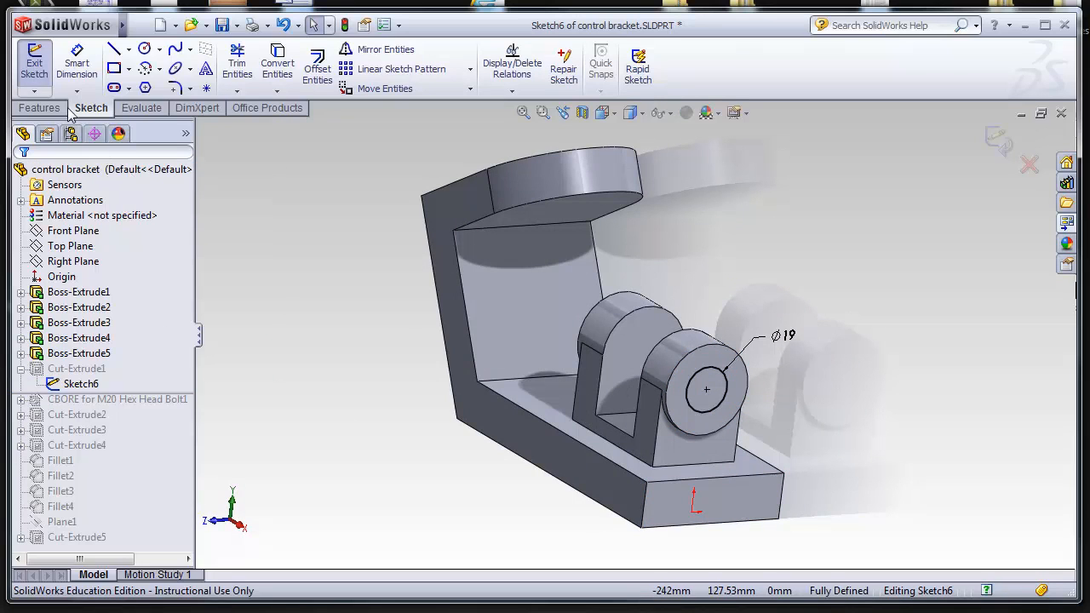
left_click(36, 108)
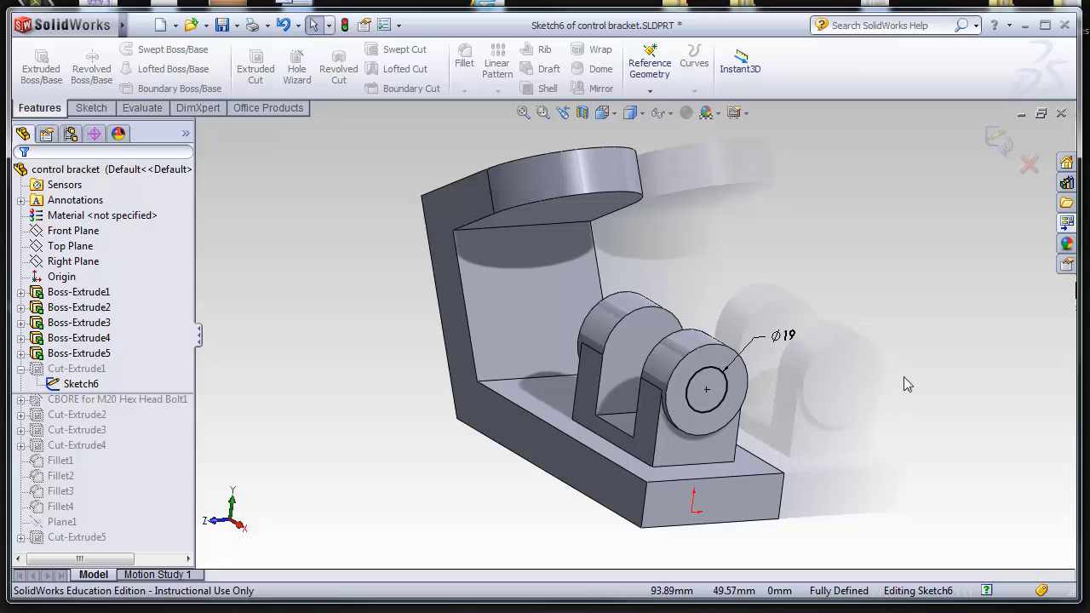
middle_click_drag(809, 383, 804, 356)
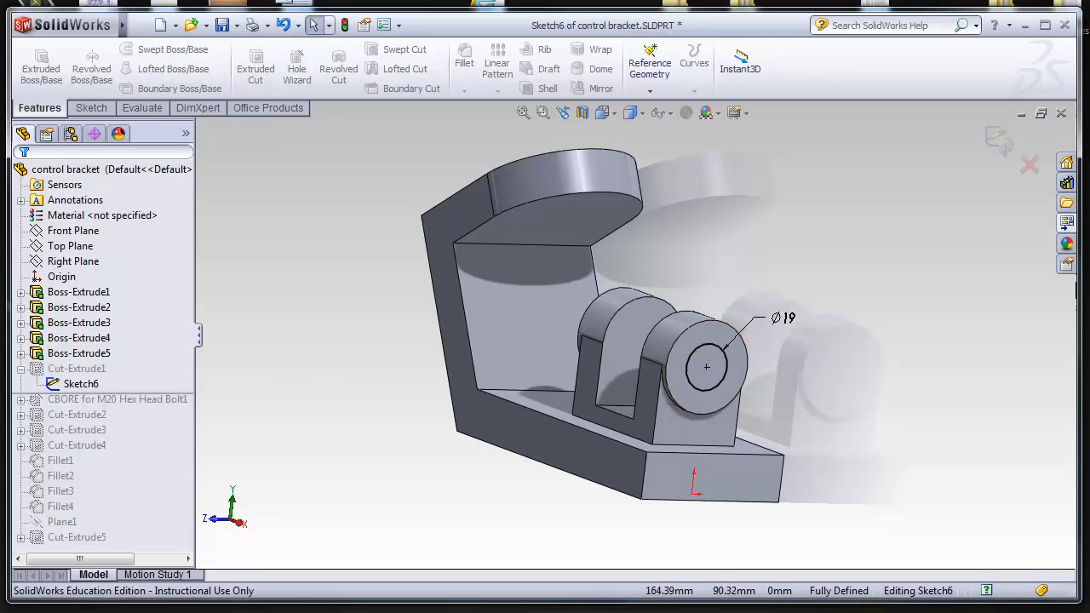
Step: Exit Sketch6, review how the blind cut of Cut-Extrude1 passes through both lugs, and accept its existing settings
left_click(998, 141)
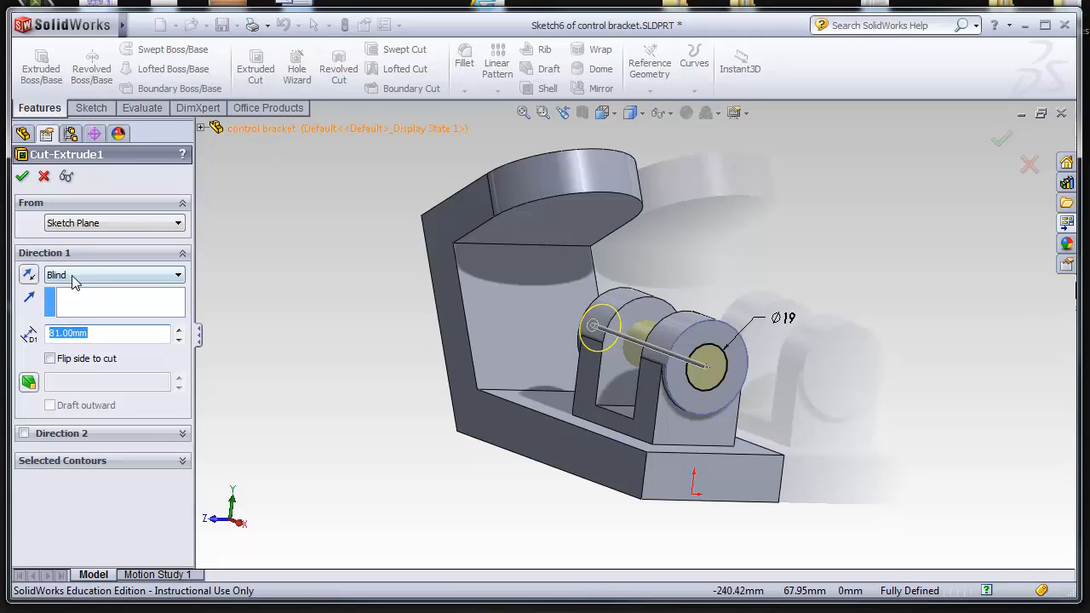
middle_click_drag(438, 417, 630, 415)
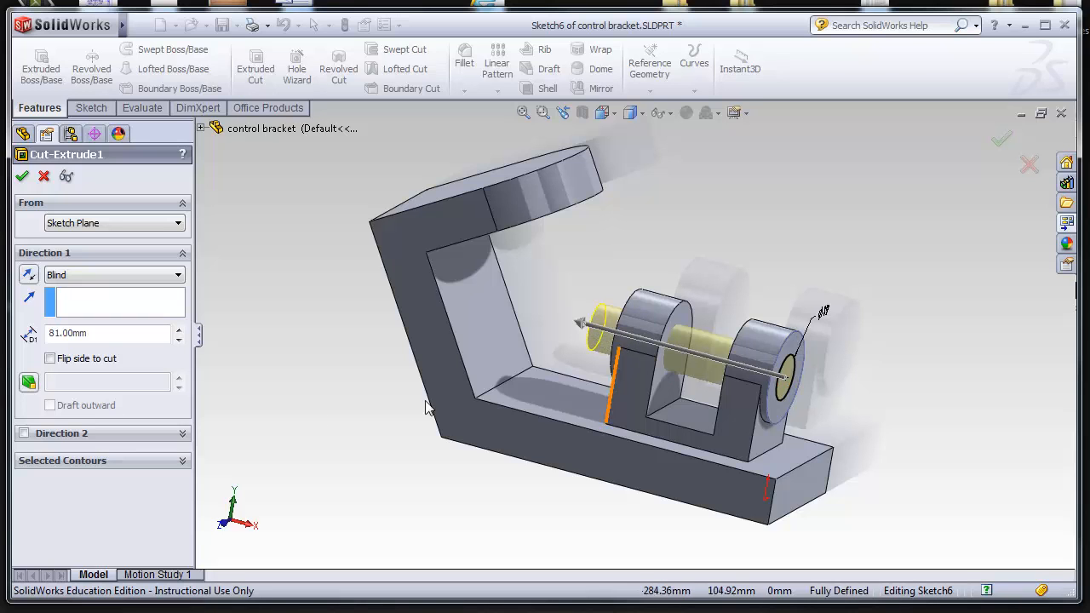
key("Return")
Step: Roll the feature history forward past the CBORE for M20 Hex Head Bolt1 and view the counterbore in the upper arm
left_click_drag(170, 381, 178, 393)
middle_click_drag(322, 373, 333, 438)
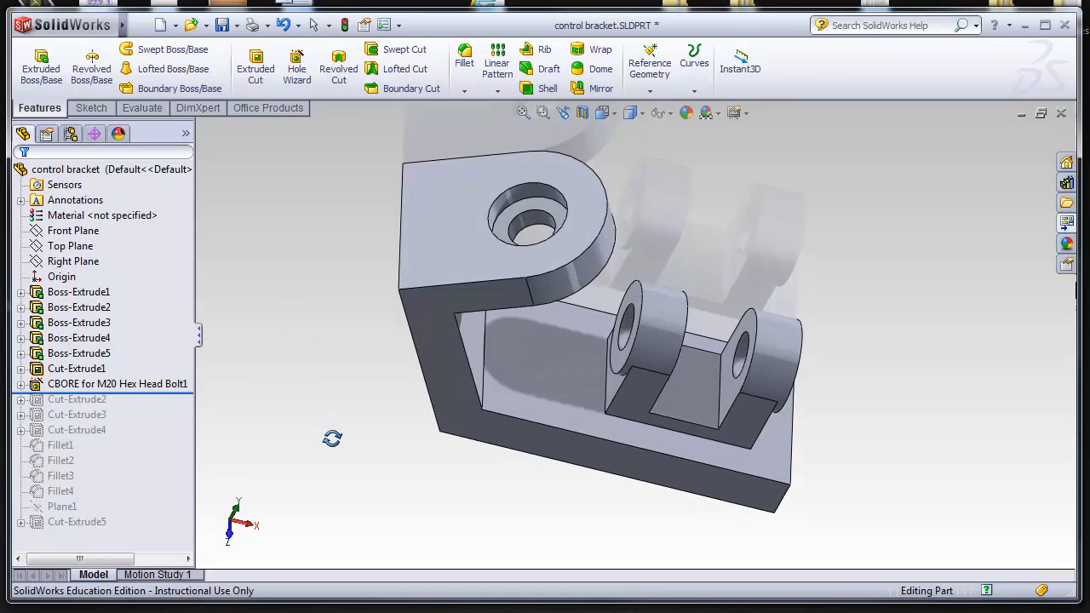
middle_click_drag(536, 221, 442, 213)
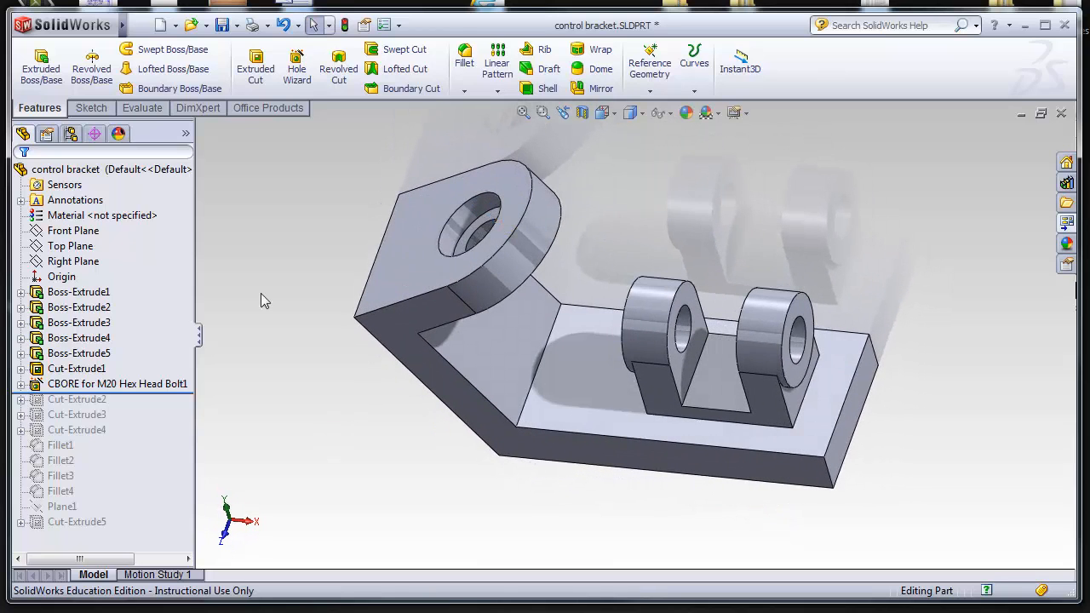
Step: Open the hole specification of CBORE for M20 Hex Head Bolt1 for editing
left_click(19, 384)
left_click(20, 384)
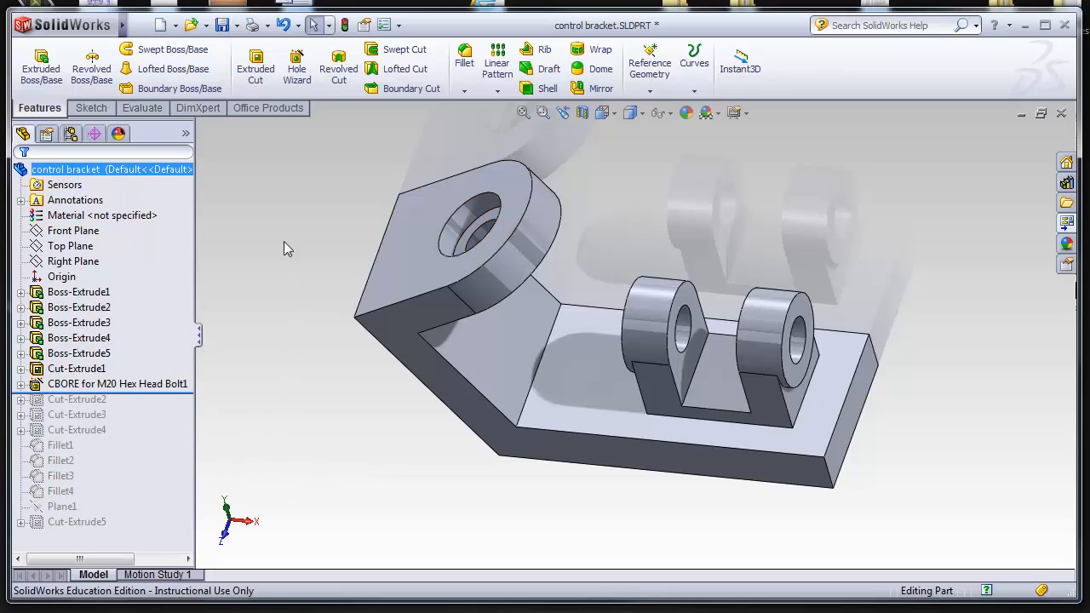
left_click(98, 384)
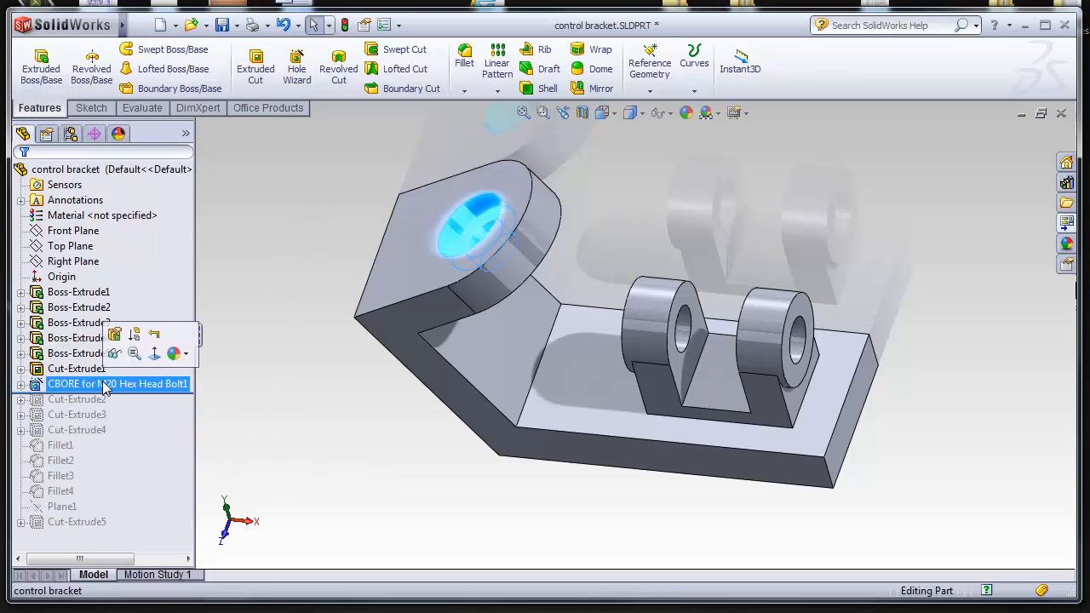
left_click(121, 336)
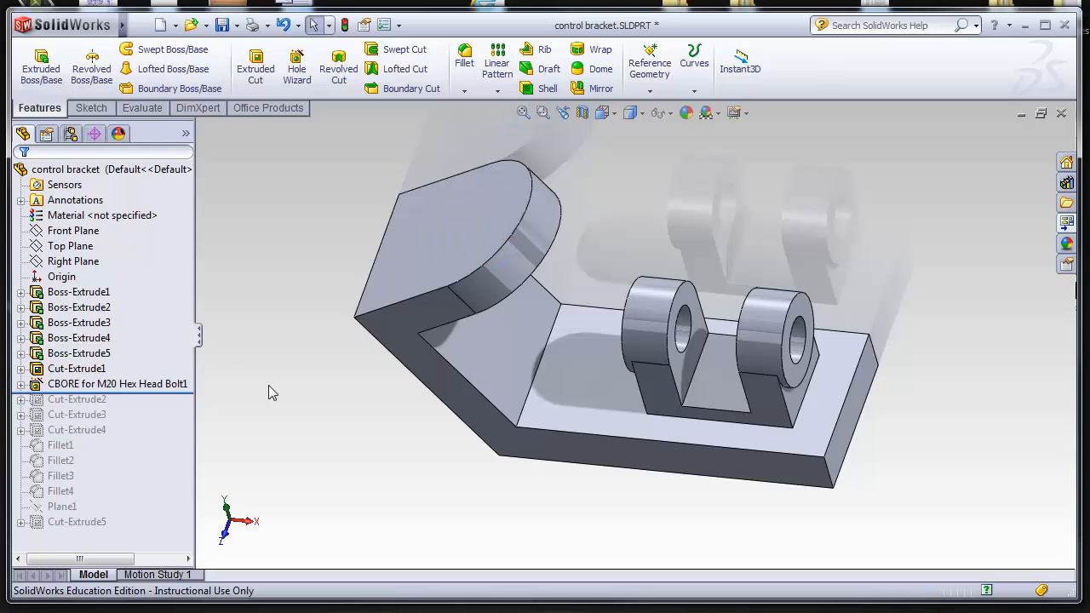
middle_click_drag(325, 413, 337, 367)
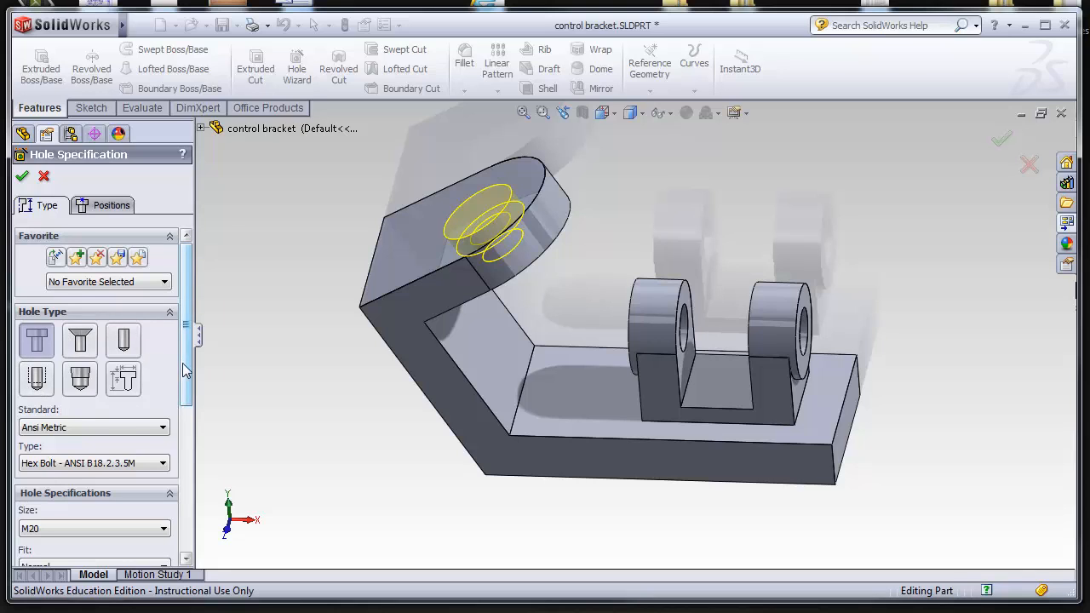
Step: Review the counterbore's standard choices, bolt type, size, fit, custom sizing, end condition and countersink options, keeping Ansi Metric
scroll(62, 339, "down", 3)
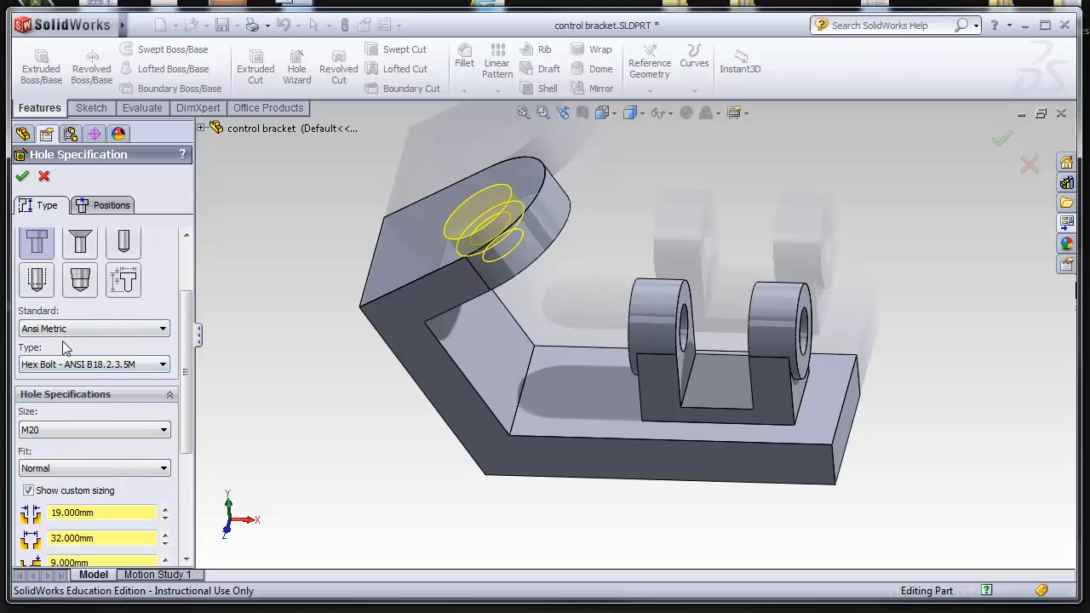
left_click(83, 328)
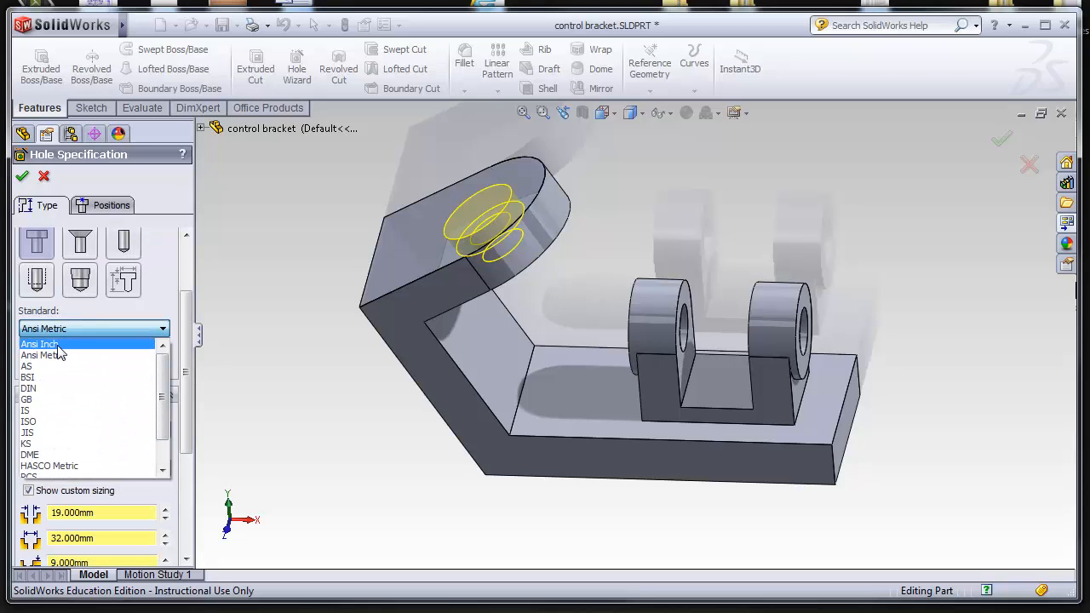
left_click(242, 322)
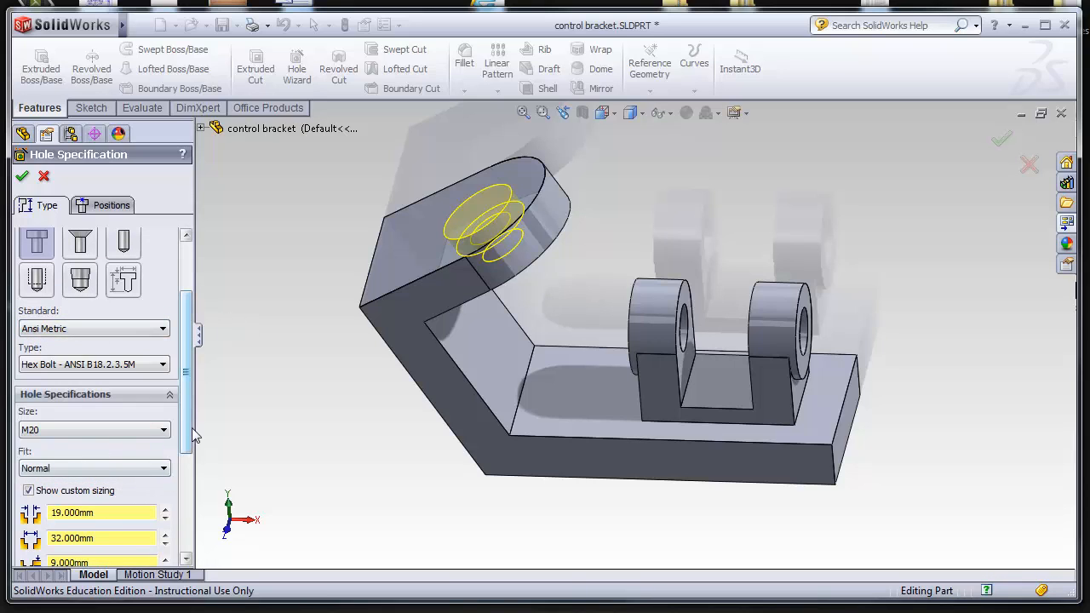
left_click_drag(190, 426, 185, 496)
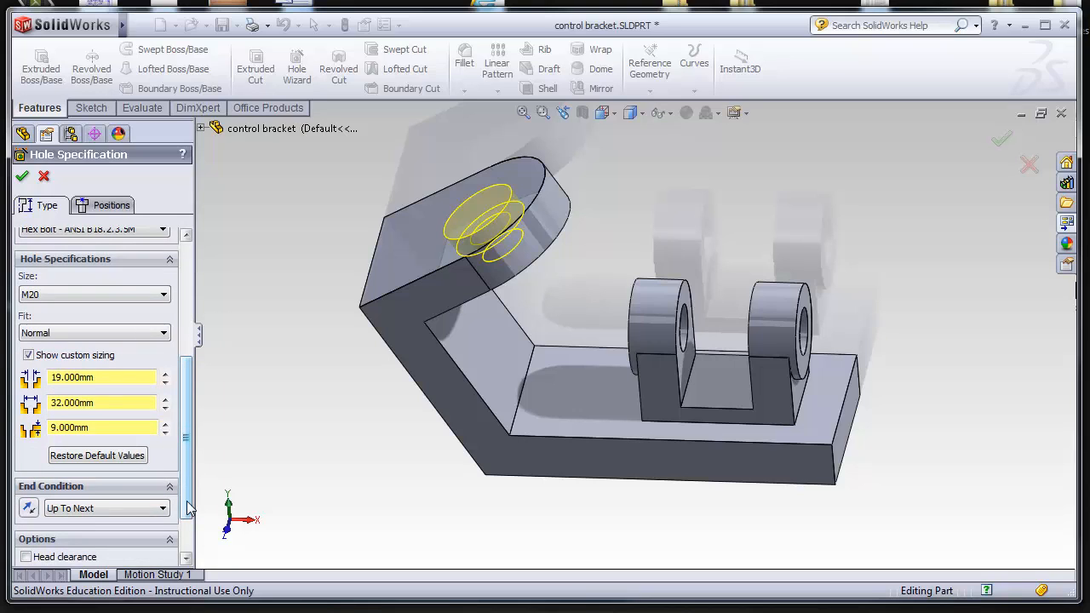
scroll(98, 510, "down", 3)
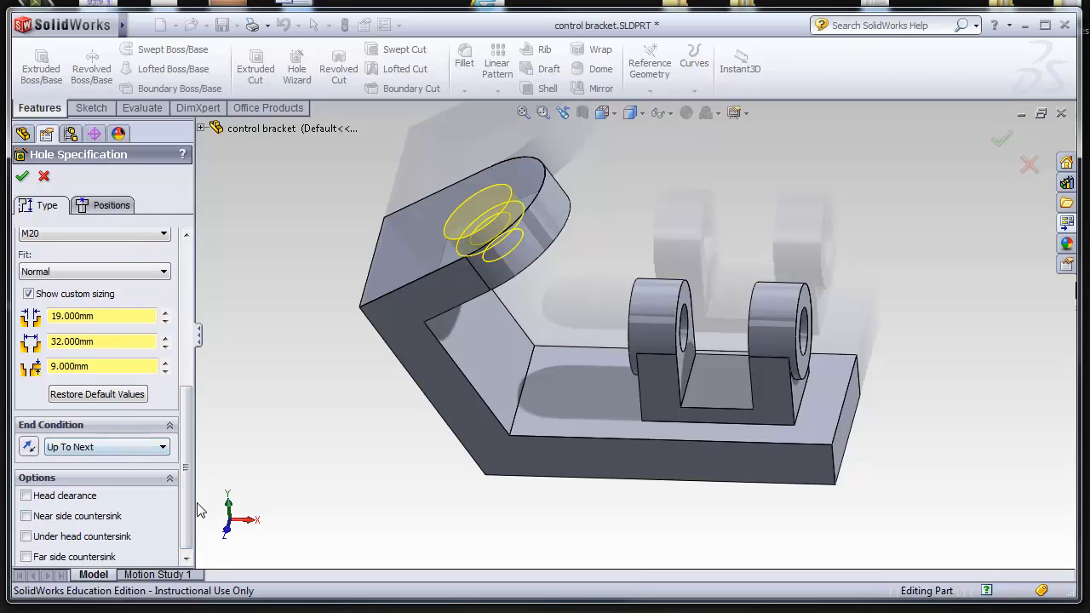
scroll(185, 426, "up", 5)
Step: Review the counterbore's center position on the upper arm face and turn off the Point tool
left_click(102, 205)
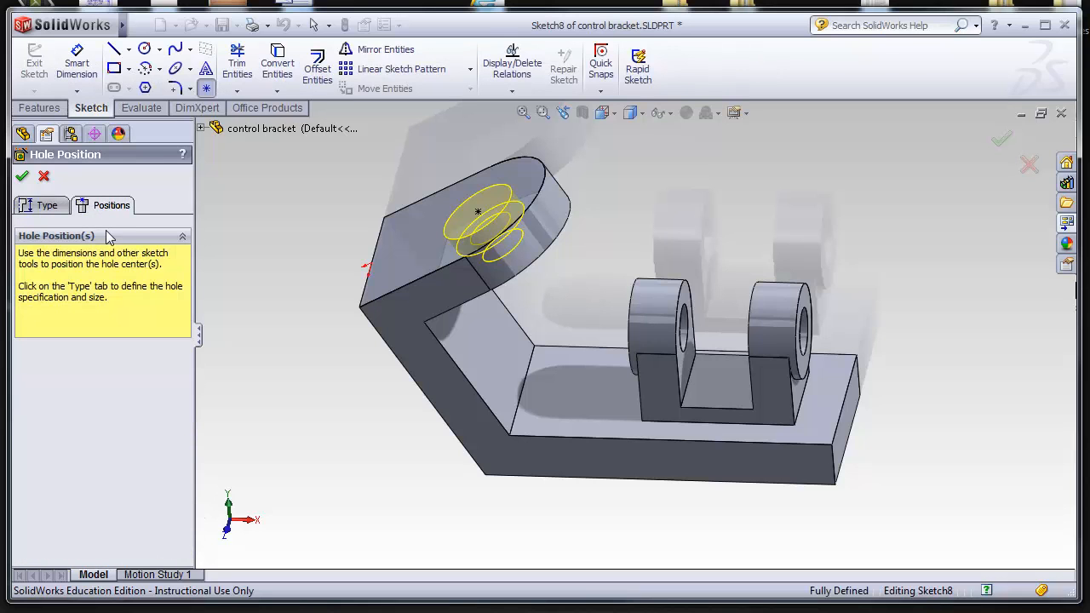
middle_click_drag(312, 324, 383, 350)
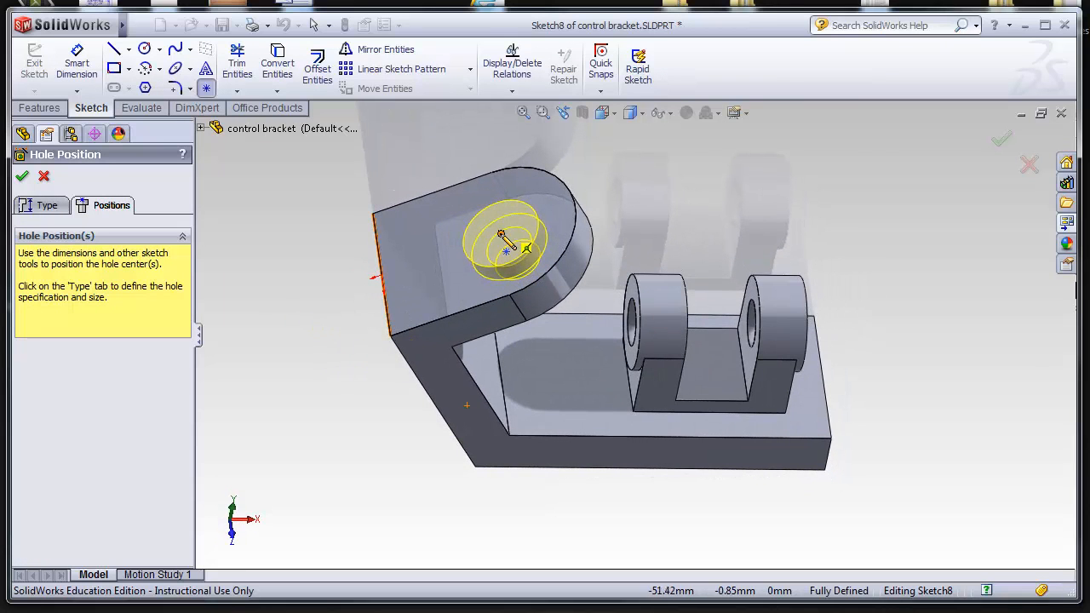
left_click(213, 92)
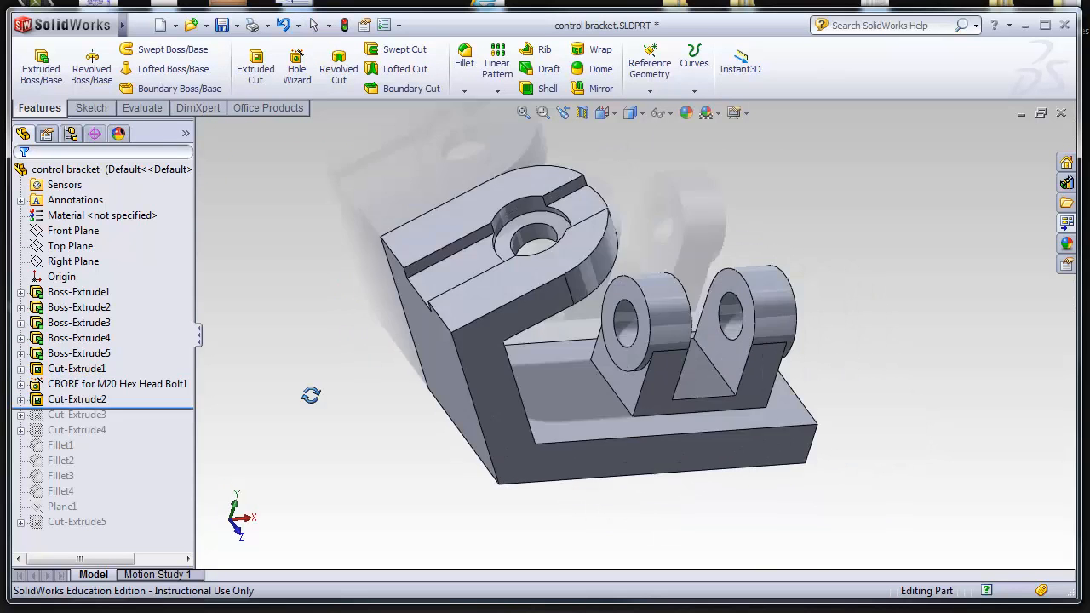
Step: In Cut-Extrude2's sketch on the upright's back face, set the slot rectangle's width to 44 mm
mouse_move(312, 394)
middle_mouse_down()
mouse_move(318, 383)
mouse_move(381, 380)
mouse_move(400, 330)
middle_mouse_up()
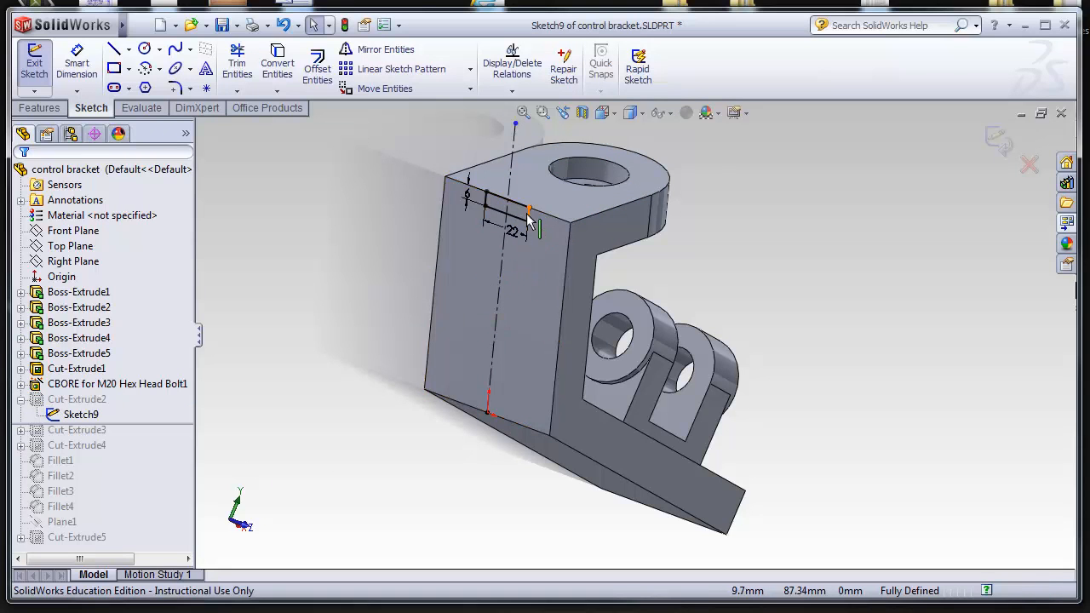
middle_click_drag(523, 310, 559, 257)
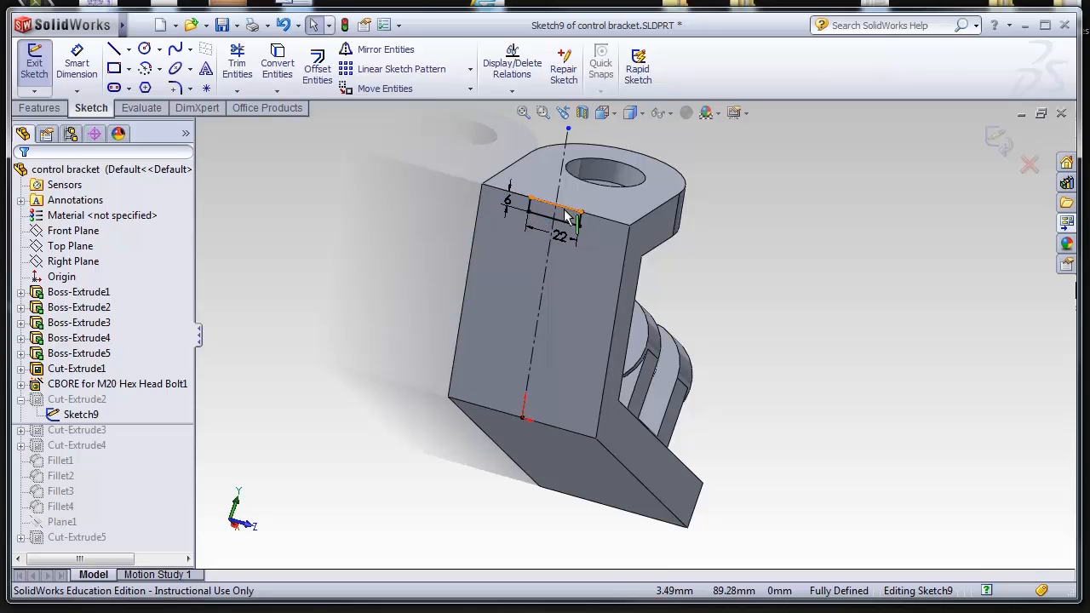
double_click(561, 238)
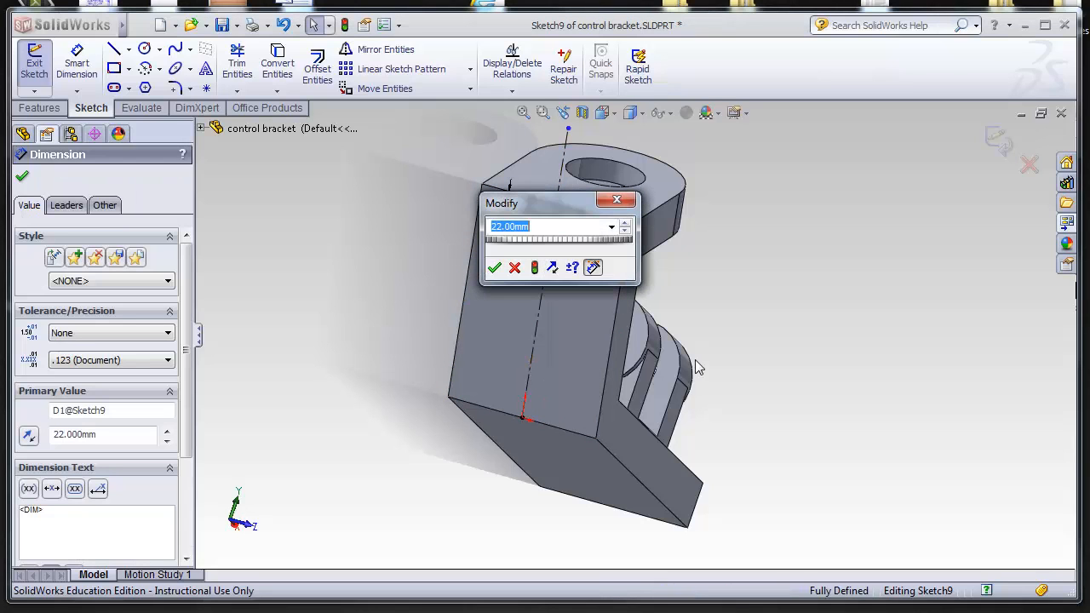
type("44")
key("Return")
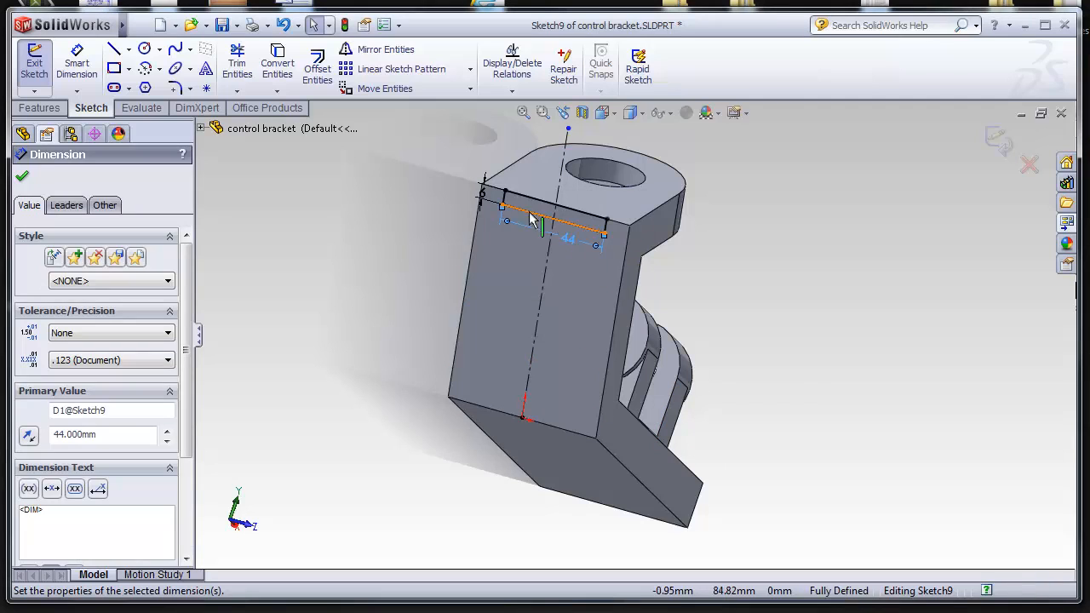
Step: Undo the slot width change and exit Sketch9
key("ctrl+z")
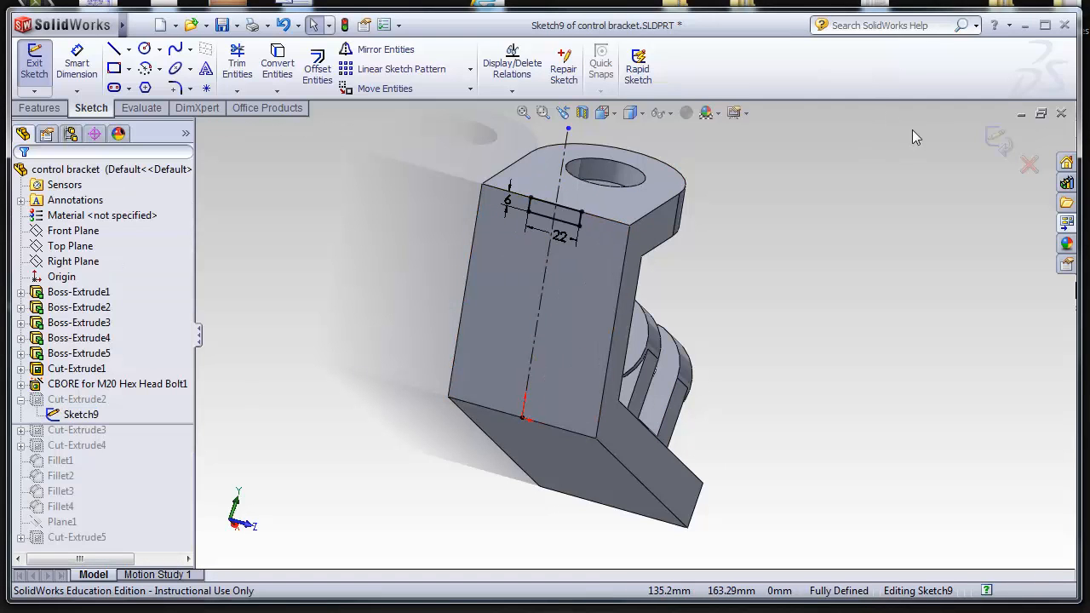
left_click(1000, 143)
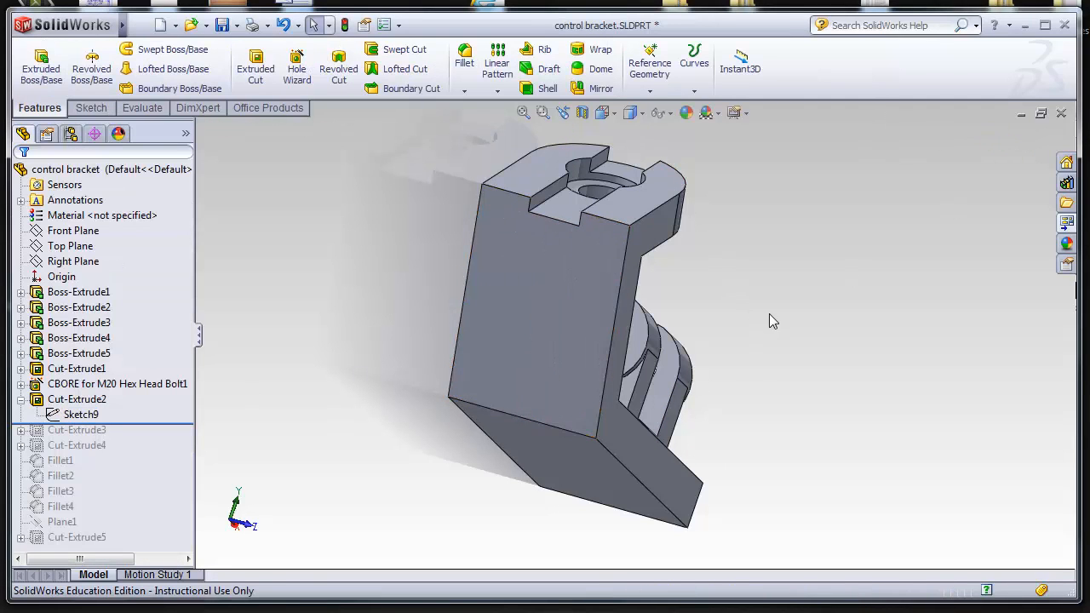
Step: Review the angled slot profile and its dimensions in Cut-Extrude3's sketch on the upper arm, and exit the sketch
middle_click_drag(770, 320, 817, 323)
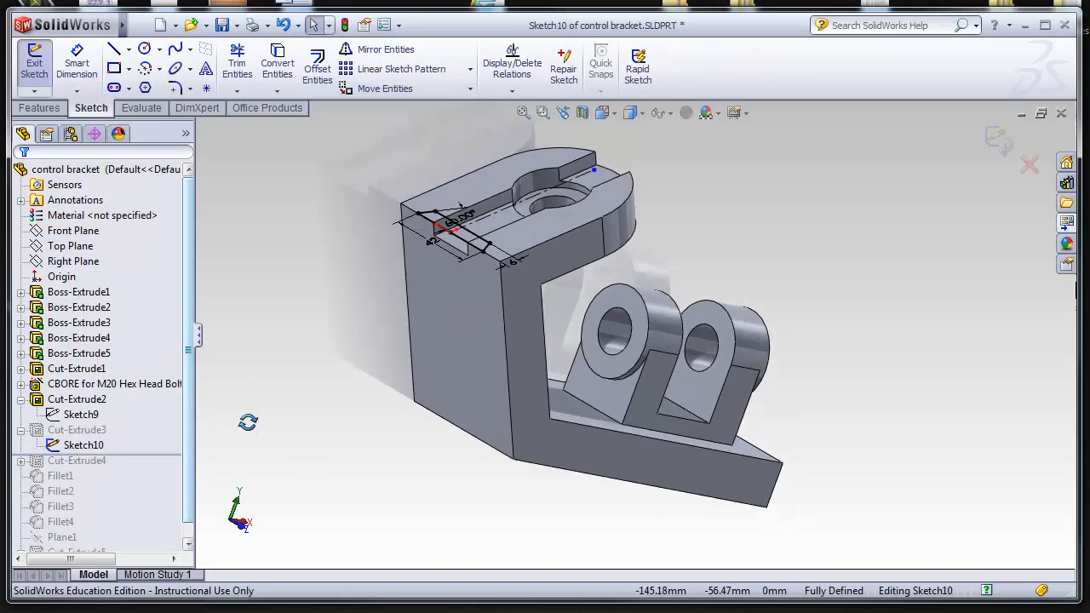
middle_click_drag(248, 422, 245, 514)
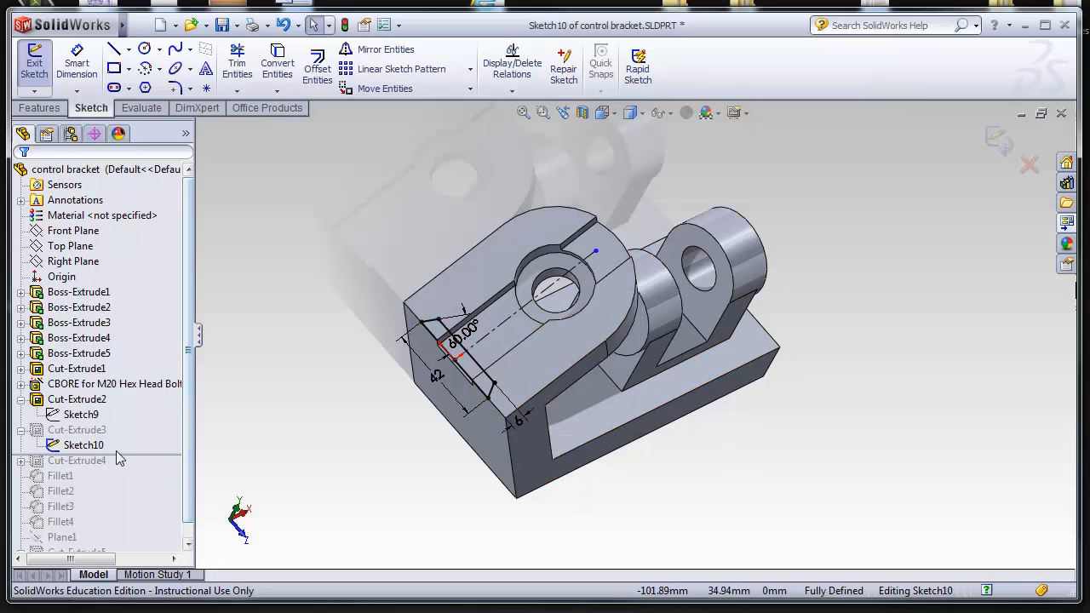
left_click(997, 140)
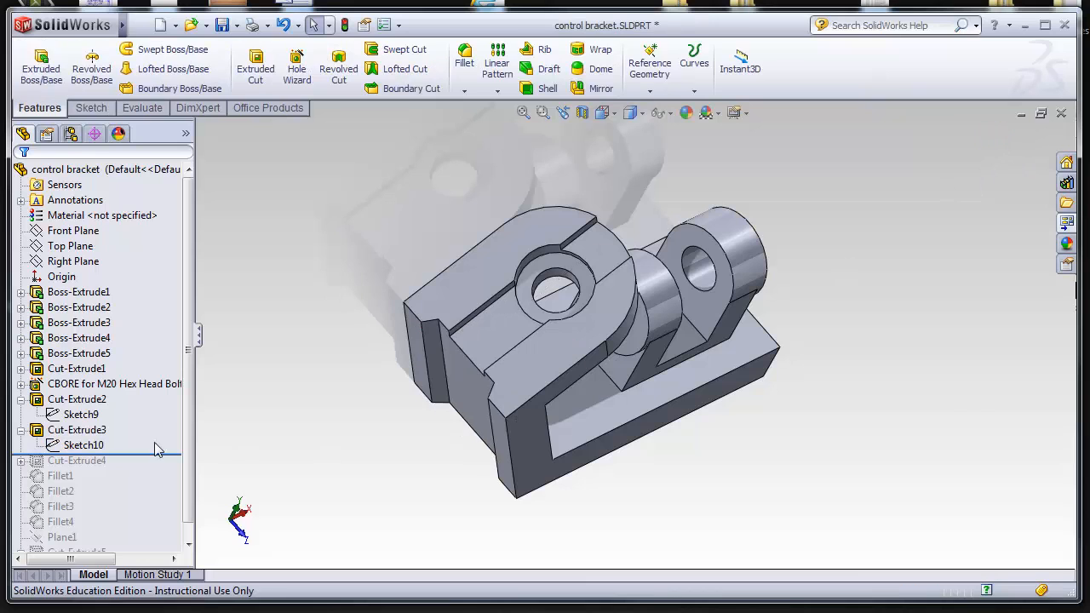
Step: Open Sketch11 of Cut-Extrude4 for editing and examine the two hole circles and their dimensions on the upright
middle_click_drag(437, 507, 448, 491)
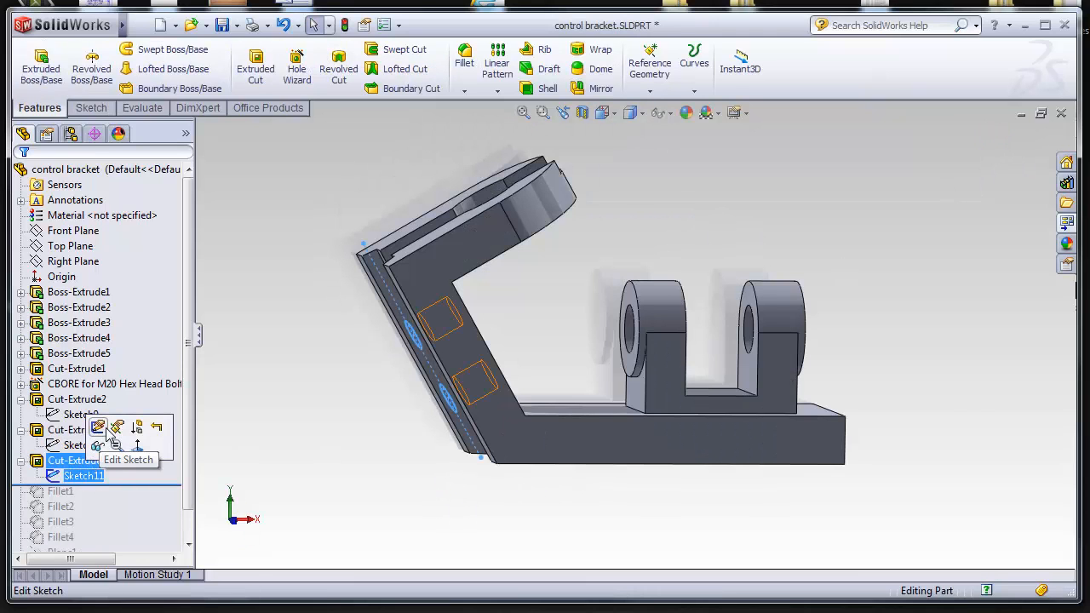
left_click(99, 432)
mouse_move(294, 500)
middle_mouse_down()
mouse_move(403, 506)
mouse_move(399, 477)
mouse_move(341, 465)
mouse_move(357, 451)
mouse_move(404, 542)
mouse_move(329, 348)
mouse_move(333, 440)
mouse_move(316, 345)
mouse_move(325, 357)
middle_mouse_up()
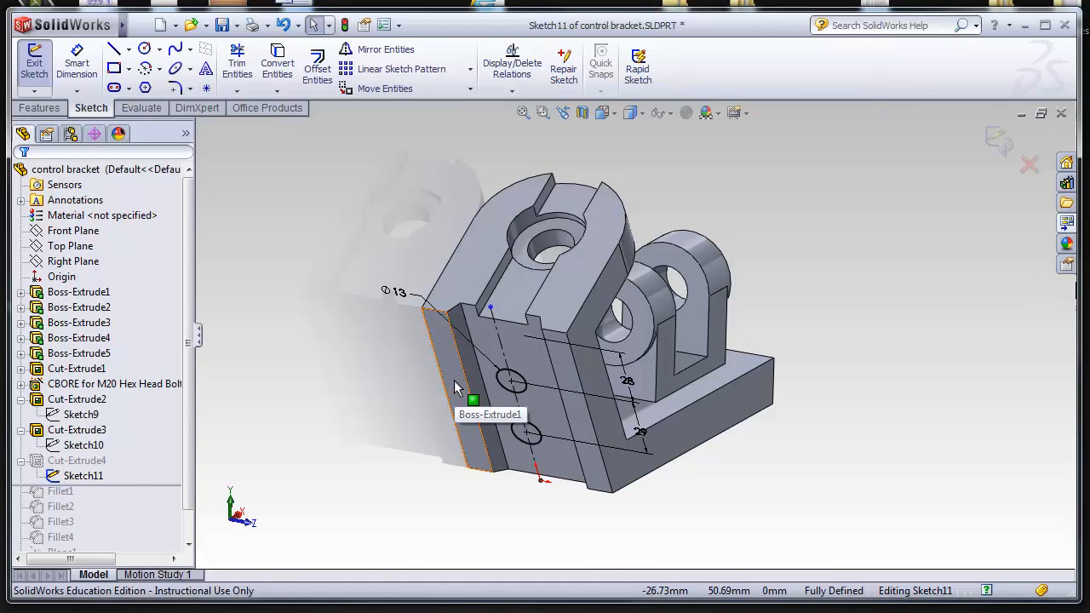
mouse_move(436, 516)
middle_mouse_down()
mouse_move(401, 431)
mouse_move(331, 457)
mouse_move(506, 430)
middle_mouse_up()
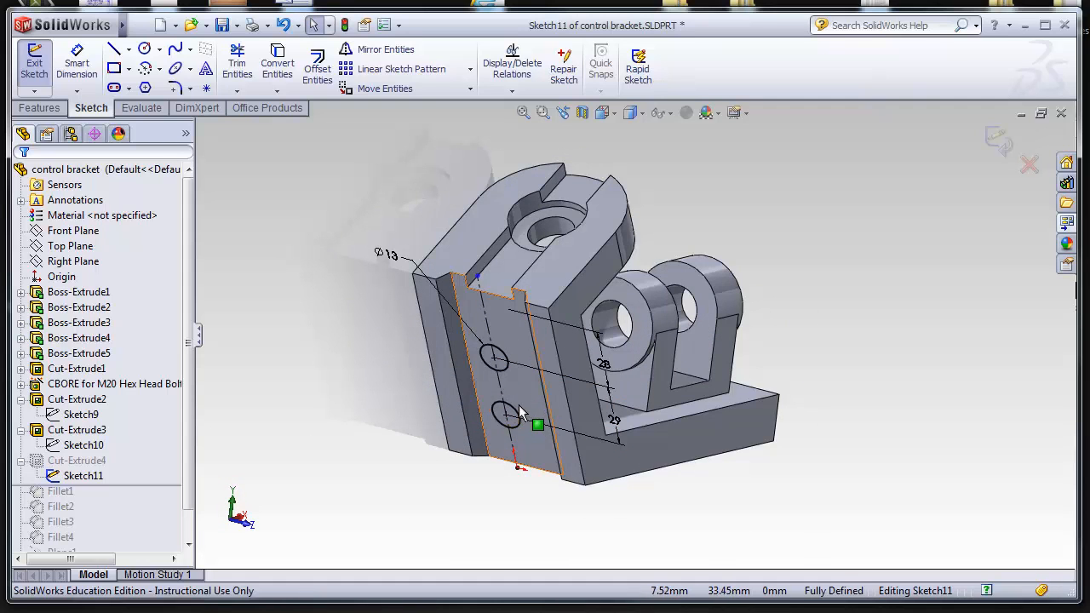
Step: Try deleting the diameter dimension of the two hole circles in Sketch11, and undo the deletion
left_click(389, 254)
key("Delete")
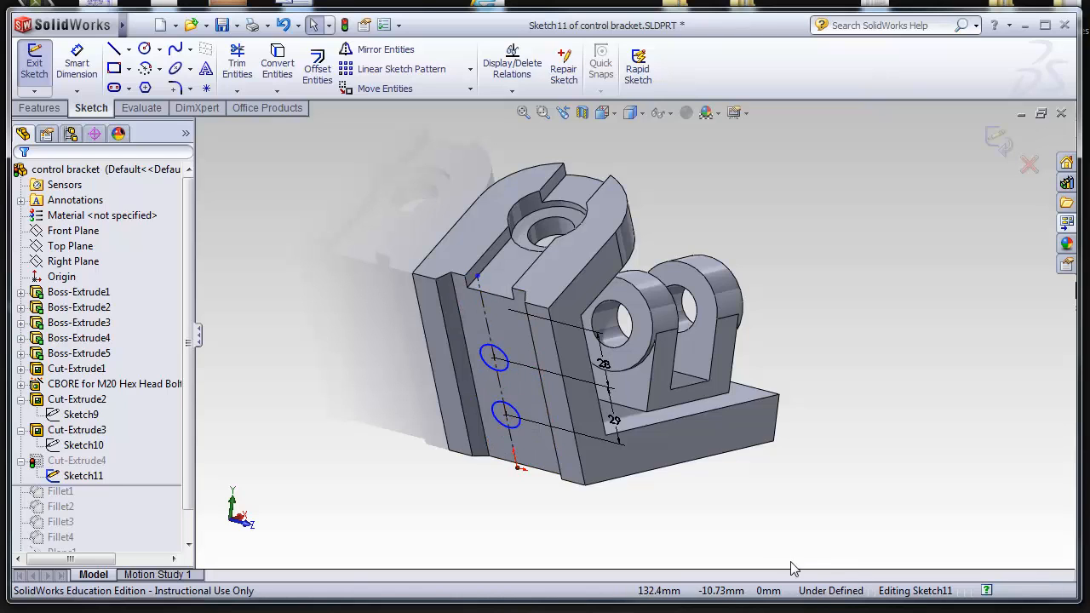
key("ctrl+z")
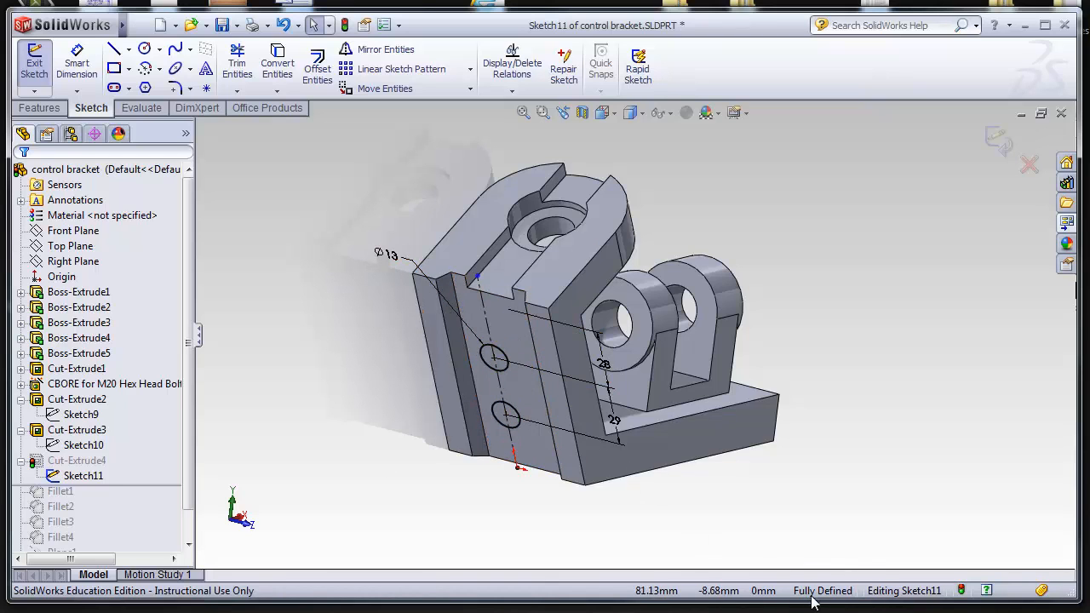
Step: Exit Sketch11 and roll the feature history forward past Fillet4
left_click(997, 141)
middle_click_drag(457, 501, 304, 491)
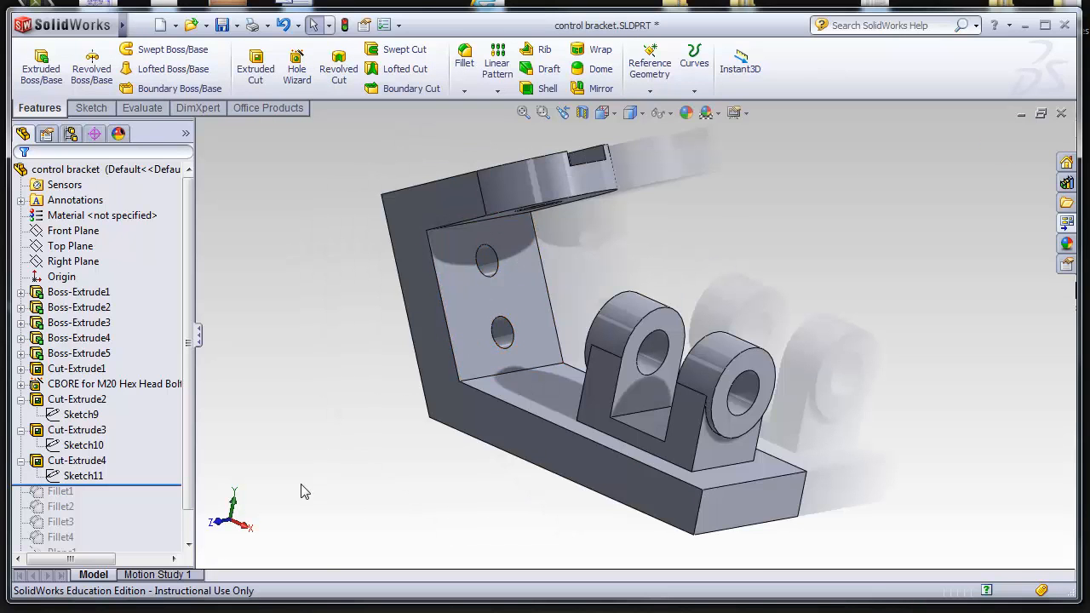
scroll(137, 462, "down", 1)
left_click_drag(155, 454, 155, 507)
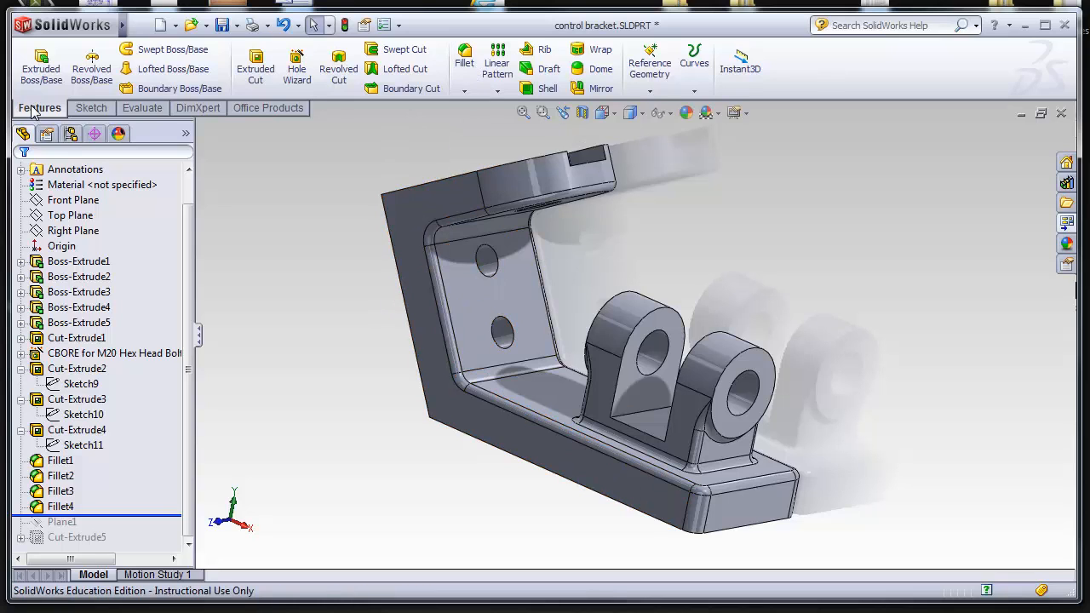
Step: Start the Fillet command to view its type, radius and preview options, and cancel it
left_click(464, 56)
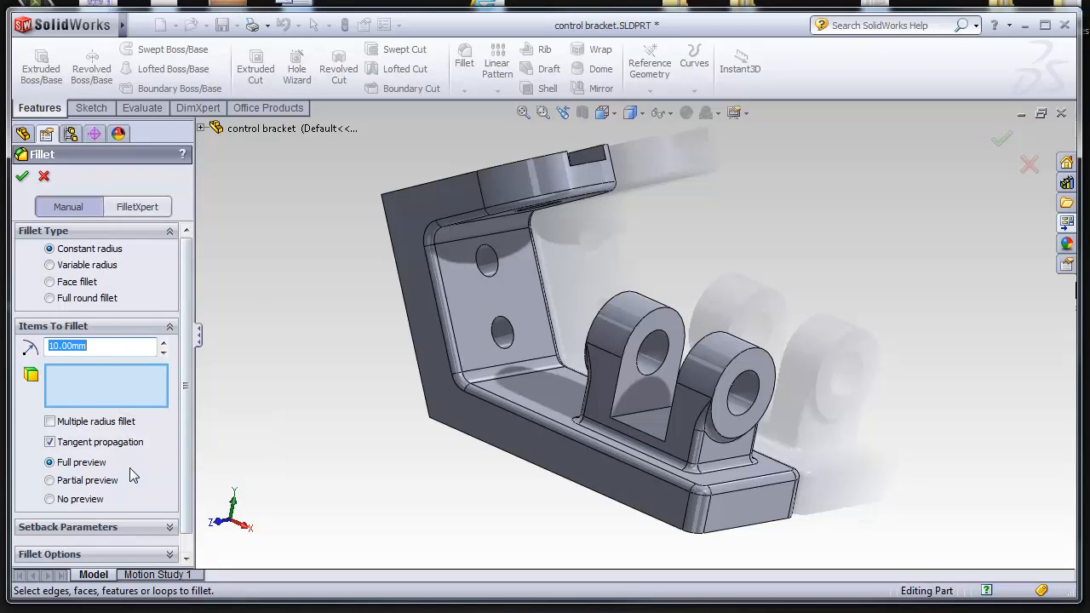
key("Escape")
Step: Roll the feature history forward past Plane1 and select the plane to view its position through the bracket
left_click_drag(138, 515, 141, 530)
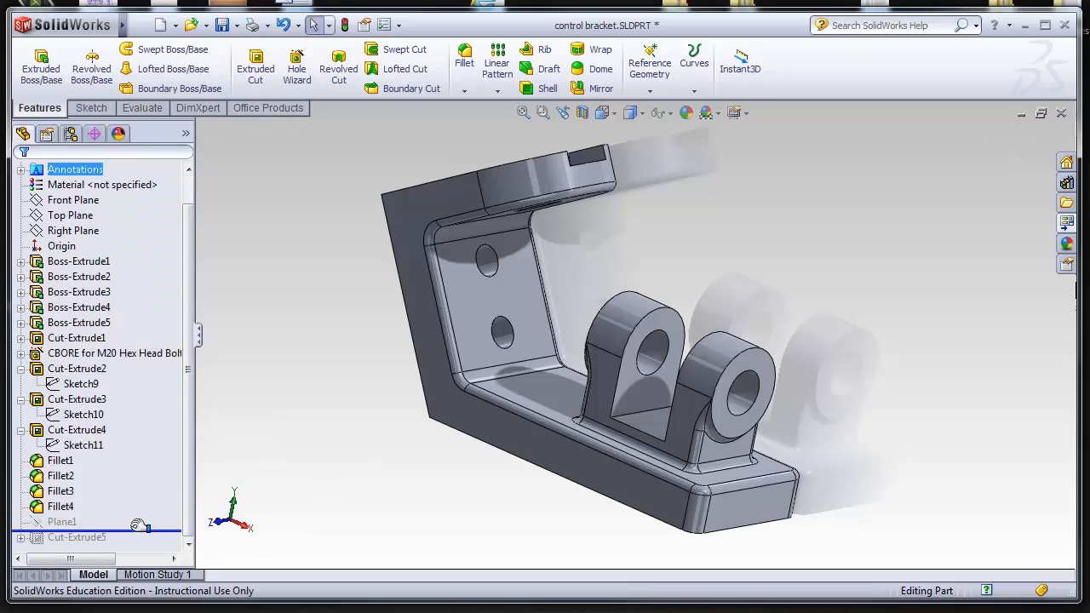
left_click(56, 522)
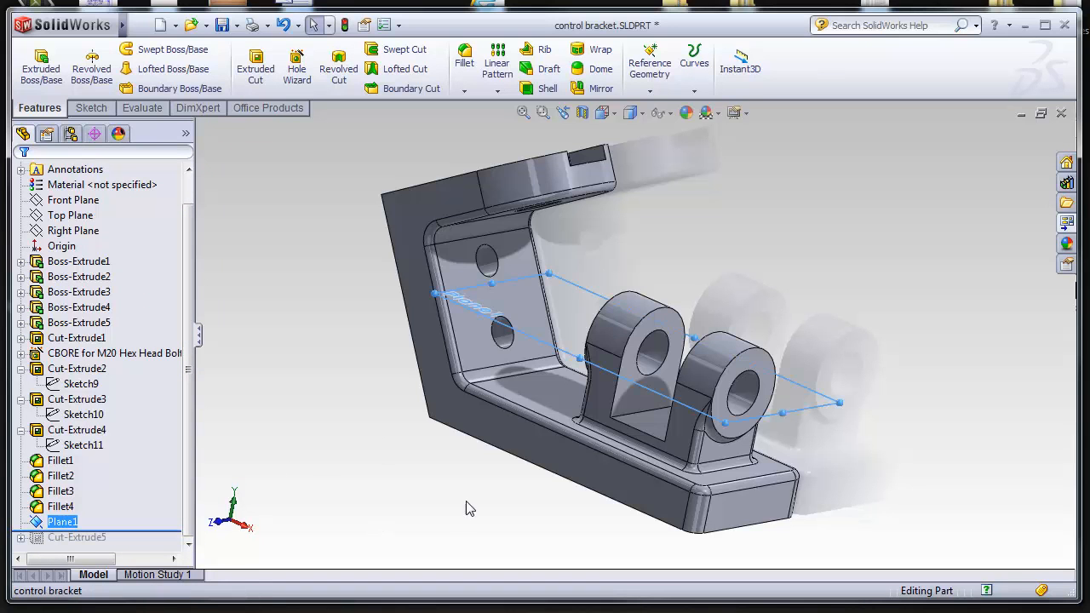
mouse_move(465, 505)
middle_mouse_down()
mouse_move(423, 469)
mouse_move(414, 421)
mouse_move(507, 452)
mouse_move(485, 506)
middle_mouse_up()
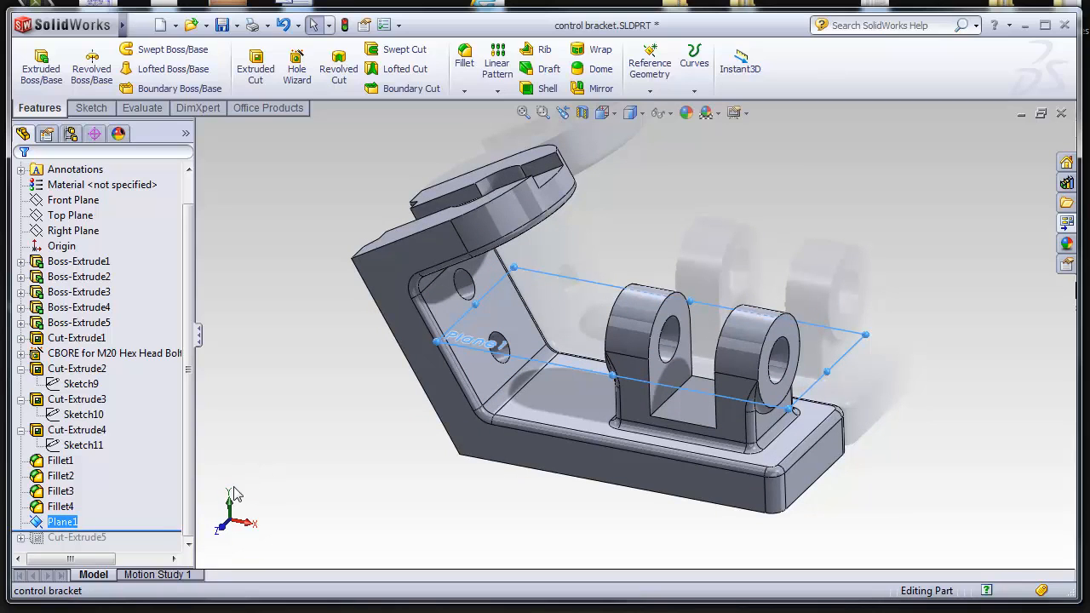
Step: Roll the feature history forward past Cut-Extrude5 and view the small holes on top of the two lugs
left_click_drag(154, 531, 155, 545)
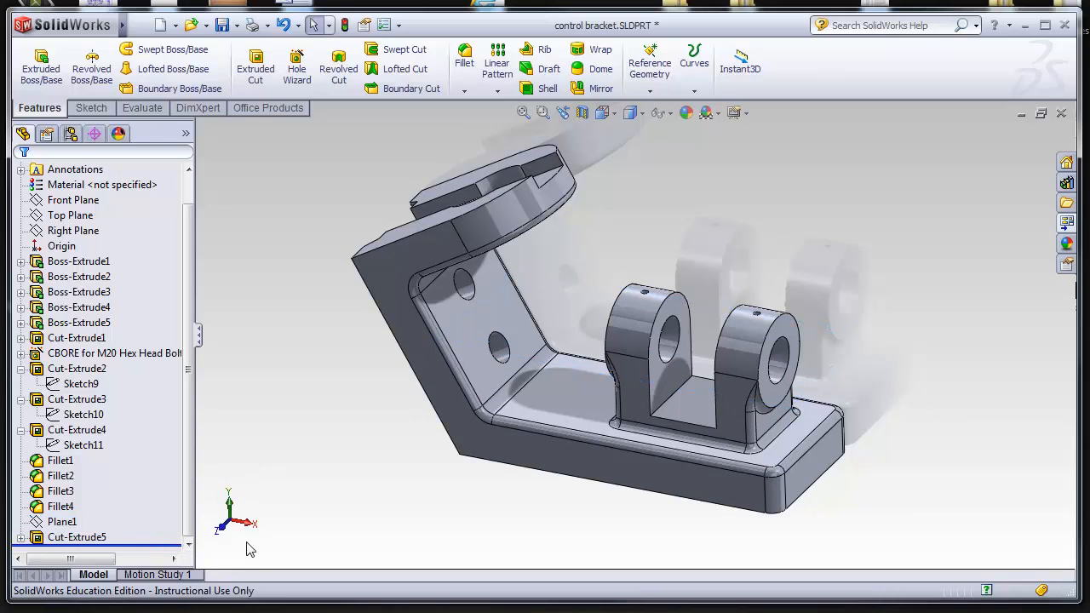
mouse_move(706, 414)
middle_mouse_down()
mouse_move(840, 346)
mouse_move(808, 346)
mouse_move(780, 290)
mouse_move(848, 314)
middle_mouse_up()
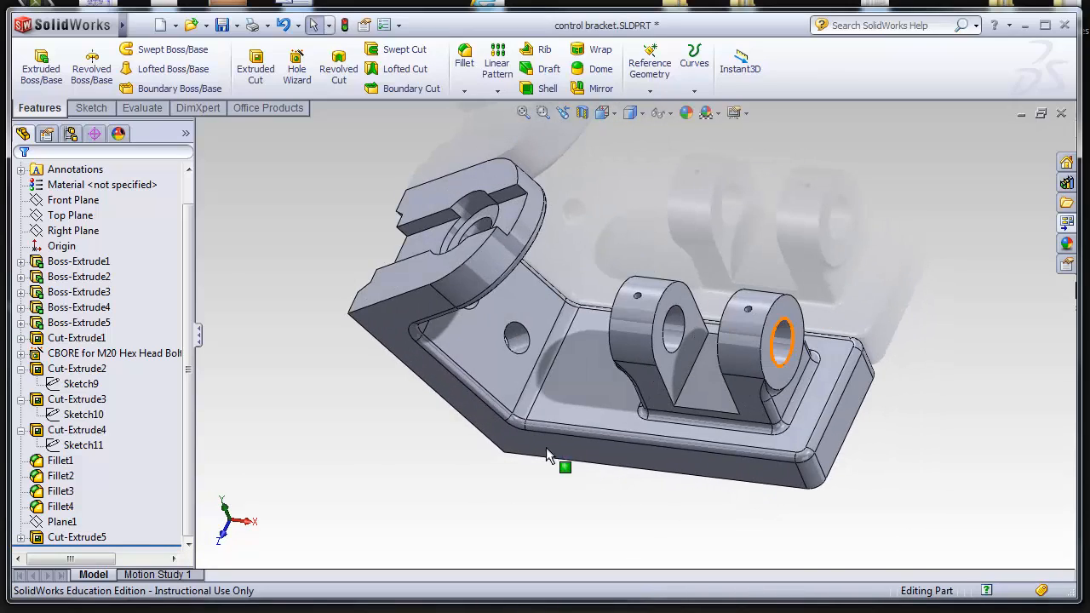
Step: Open Cut-Extrude5's Sketch12 for editing and examine its two small circles and their dimensions on Plane1
left_click(20, 538)
double_click(86, 541)
middle_click_drag(784, 400, 634, 514)
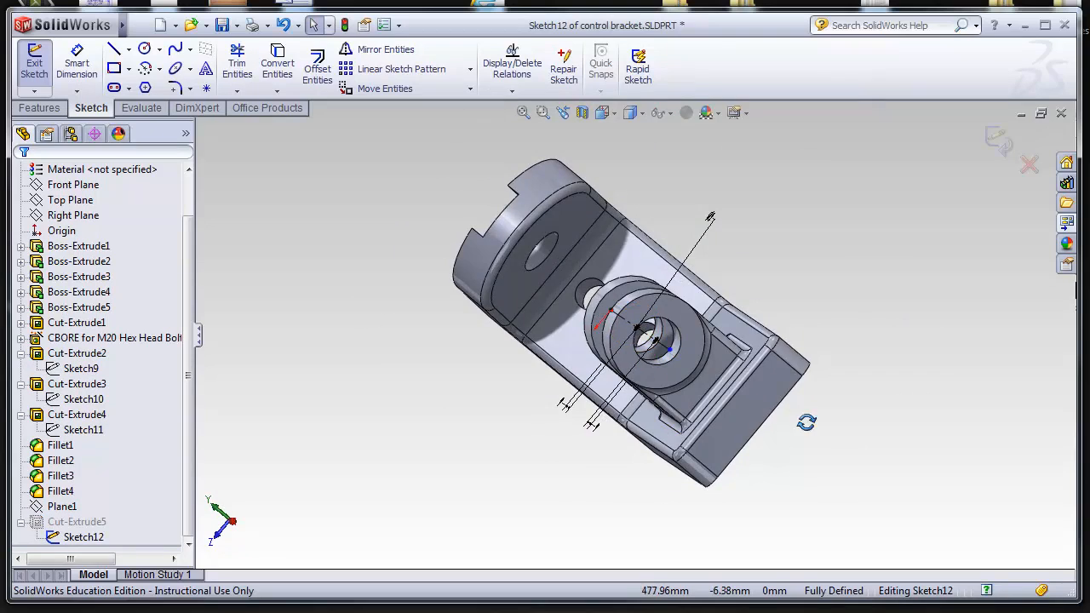
middle_click_drag(805, 422, 852, 422)
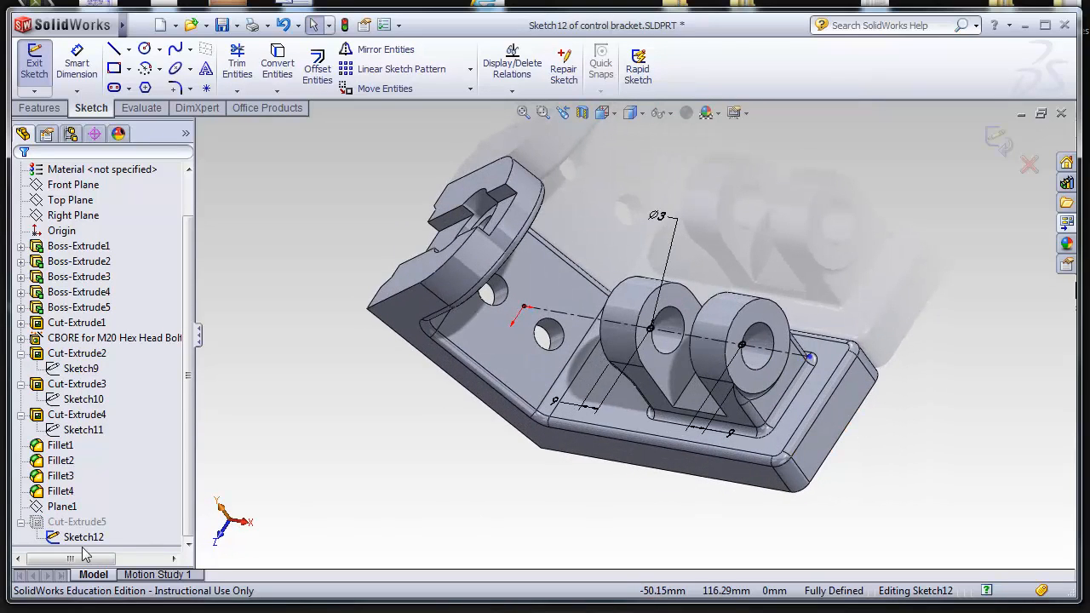
Step: Exit Sketch12 and review Cut-Extrude5's definition, keeping the Through All end condition
left_click(1005, 144)
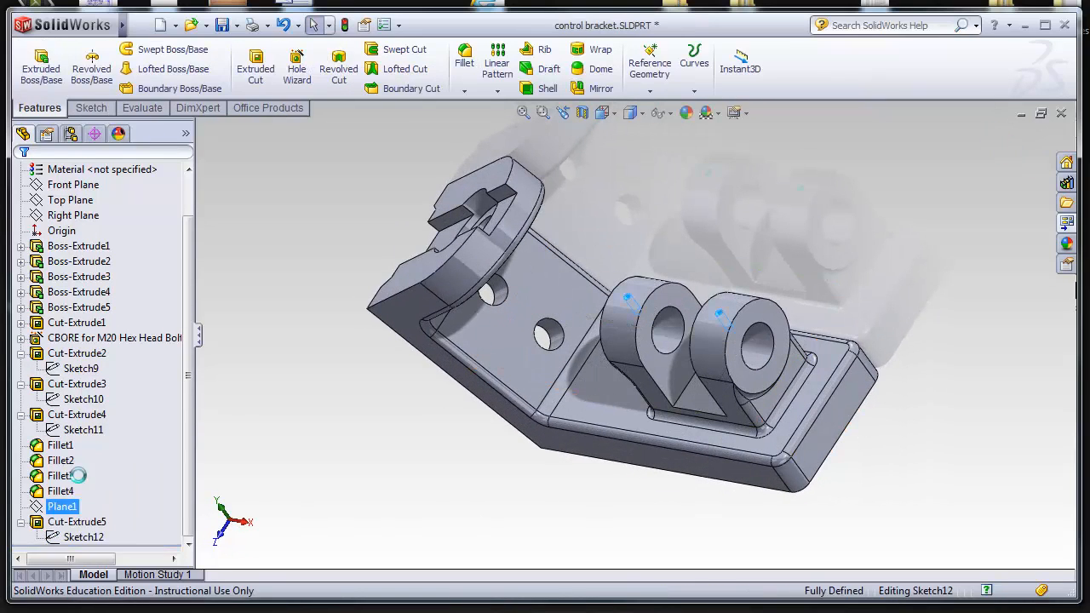
middle_click_drag(498, 478, 377, 536)
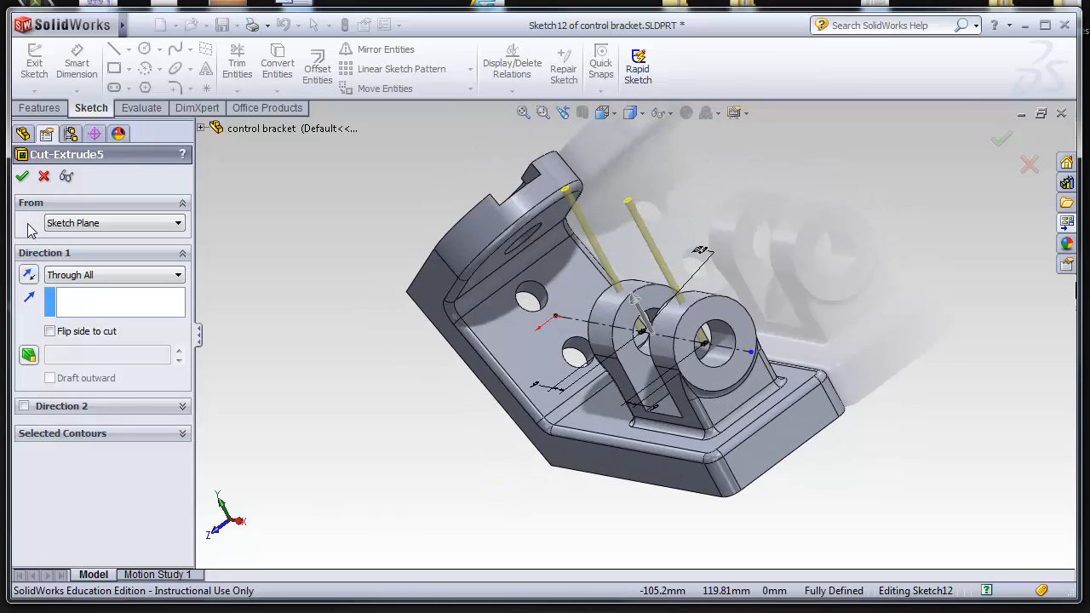
key("Return")
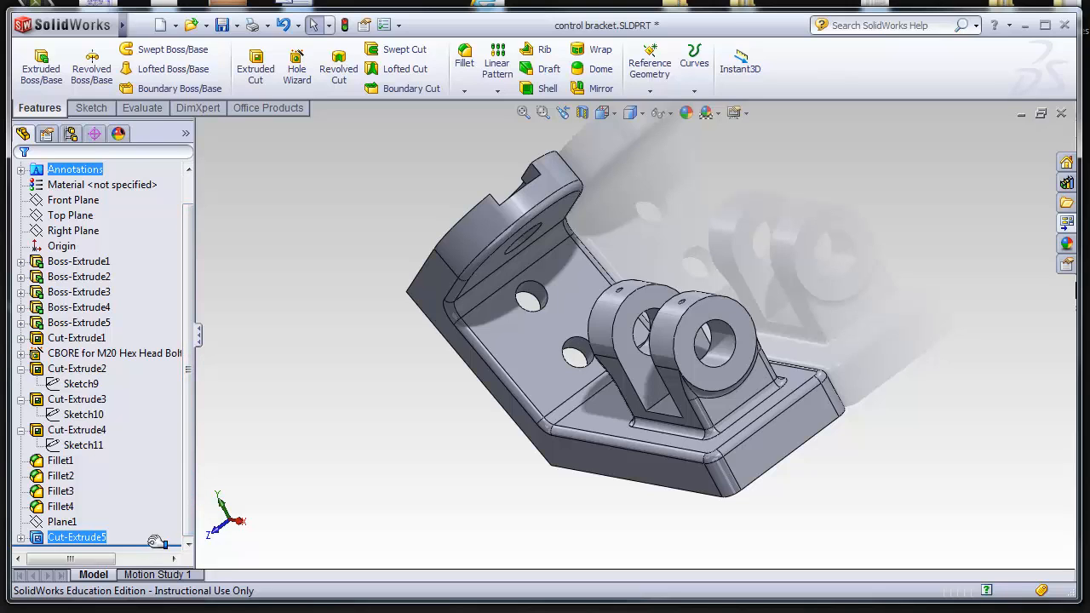
Step: Roll the feature history back to before Cut-Extrude2 and forward again to just after Cut-Extrude4
left_click_drag(150, 543, 150, 446)
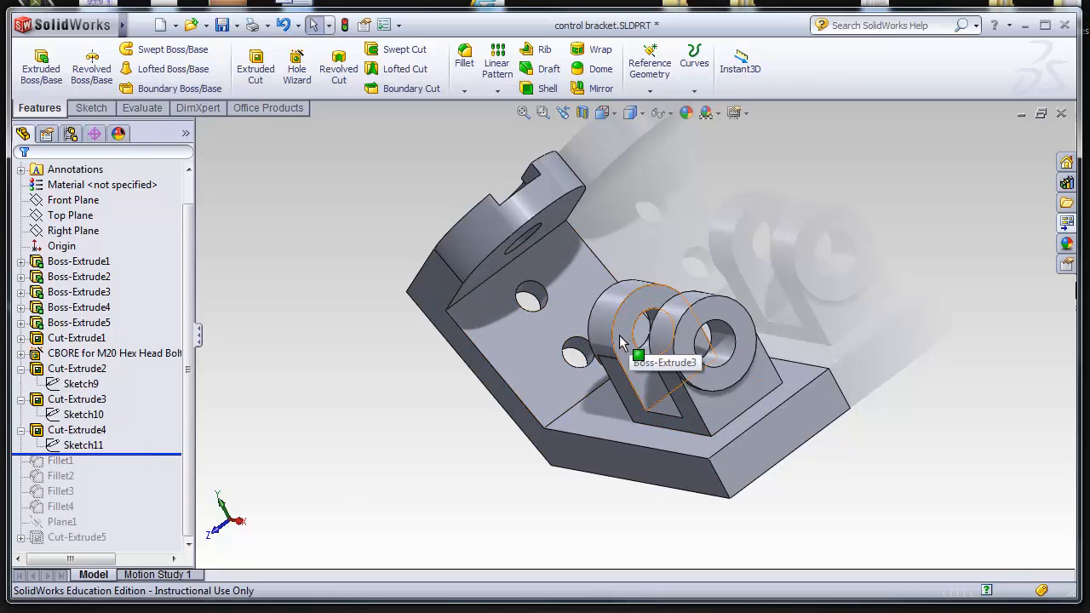
mouse_move(136, 454)
left_mouse_down()
mouse_move(162, 356)
mouse_move(148, 363)
mouse_move(146, 410)
left_mouse_up()
left_click(47, 21)
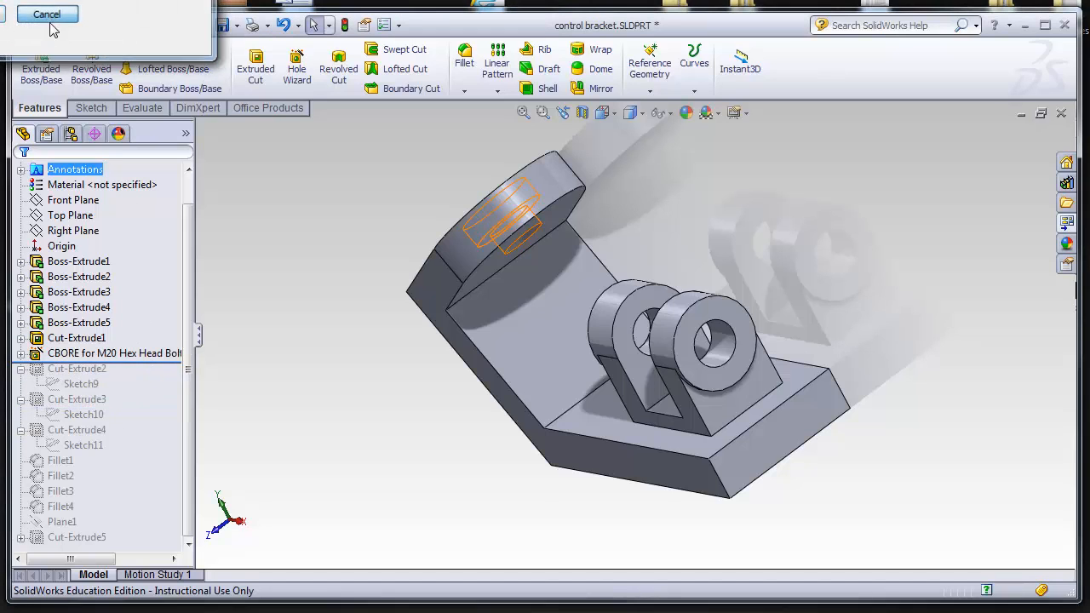
left_click_drag(138, 363, 141, 454)
key("Right")
key("Right")
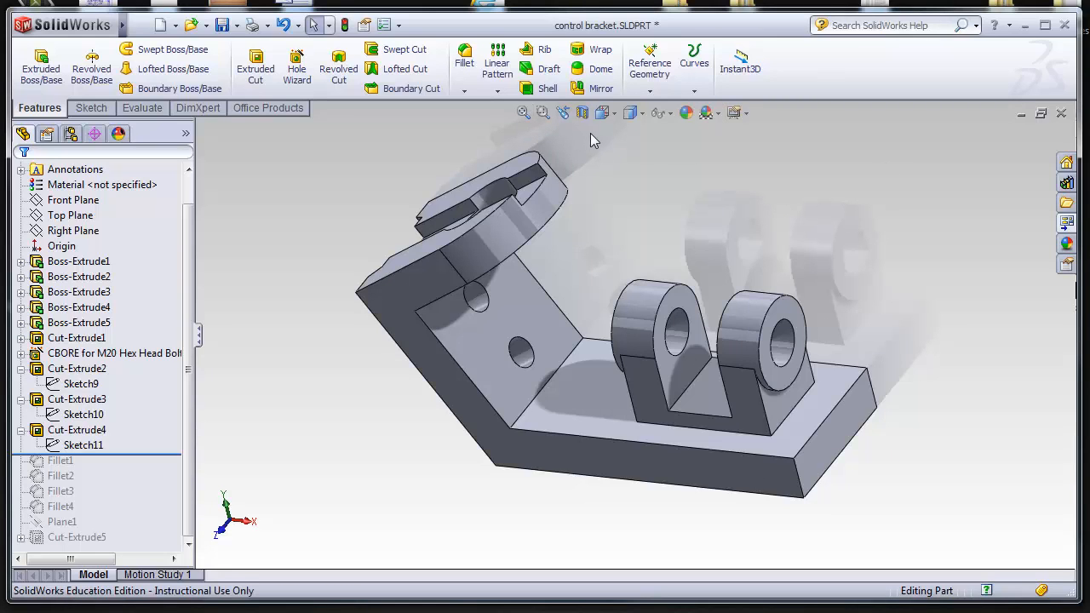
Step: Show the temporary axes to view them through the bracket's holes, and hide them again
left_click(661, 113)
left_click(681, 159)
middle_click_drag(718, 364, 707, 296)
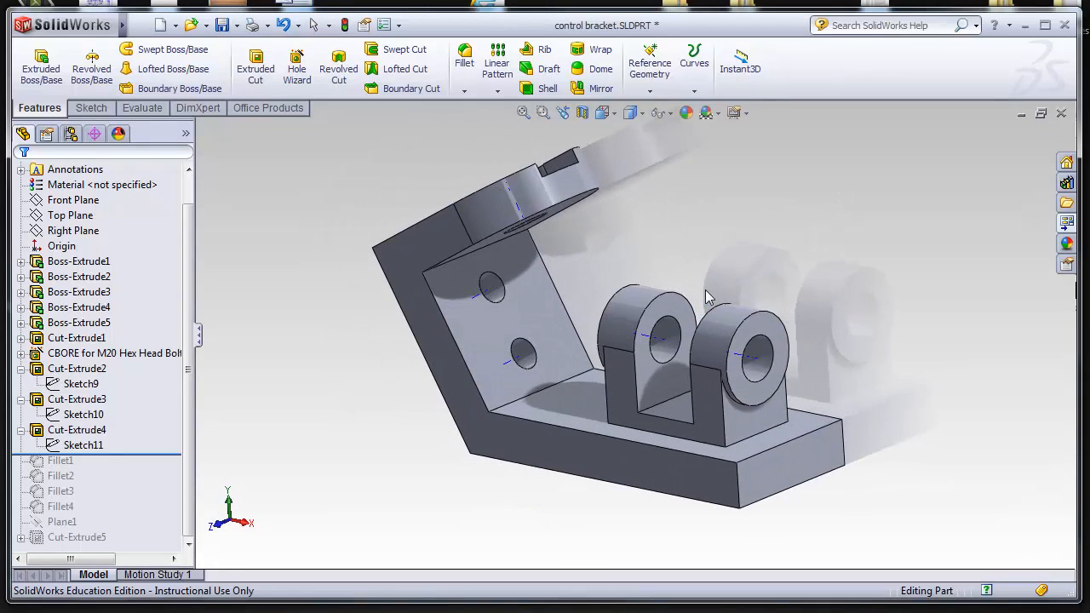
left_click(659, 114)
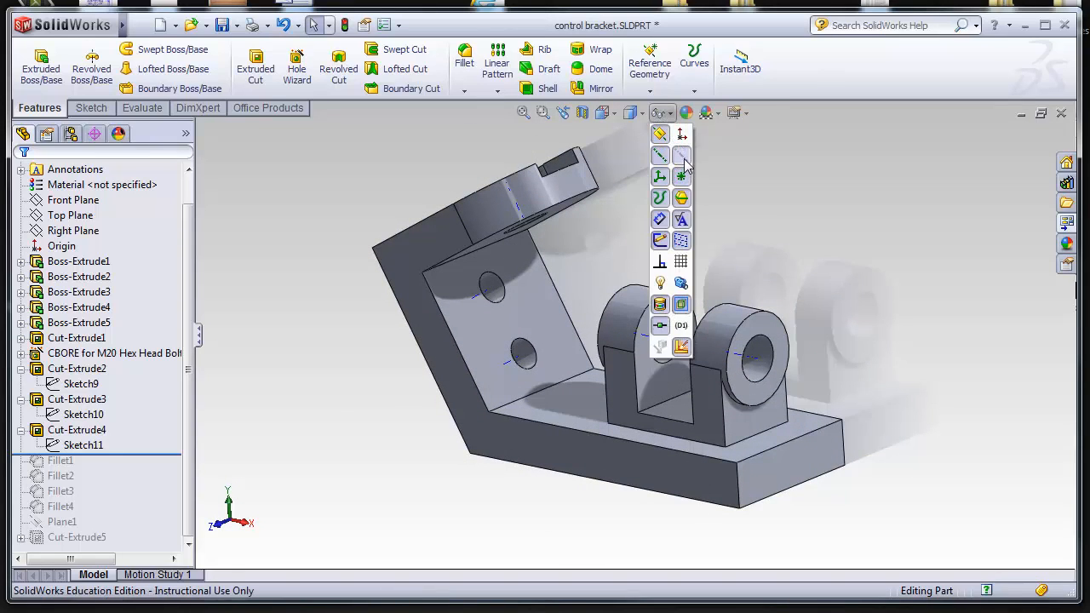
left_click(682, 157)
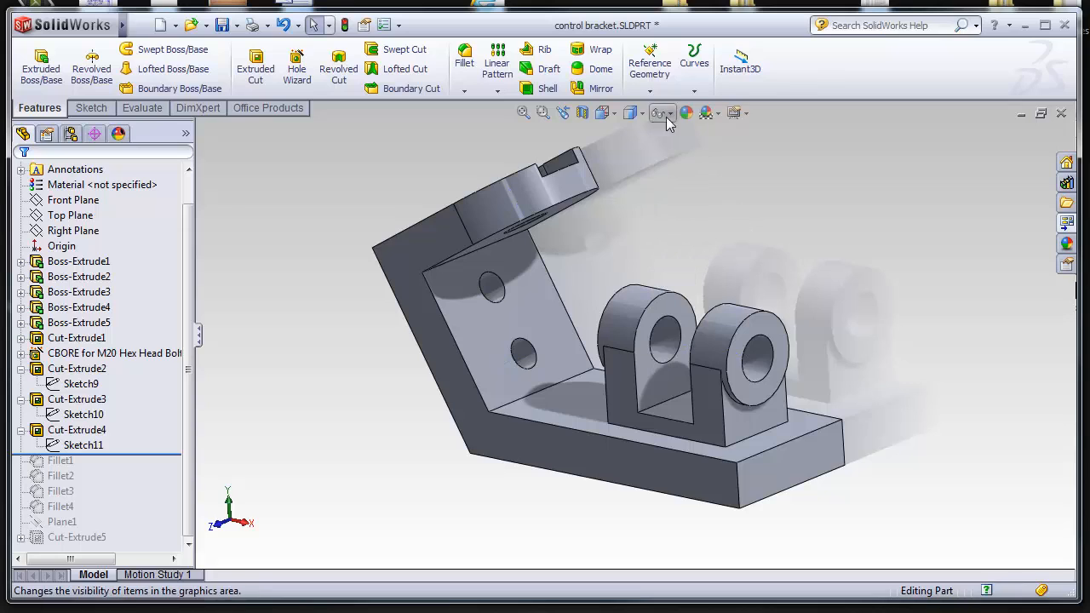
Step: Switch the bracket's display style to Hidden Lines Visible and view it from a slightly rotated angle
left_click(612, 114)
mouse_move(659, 114)
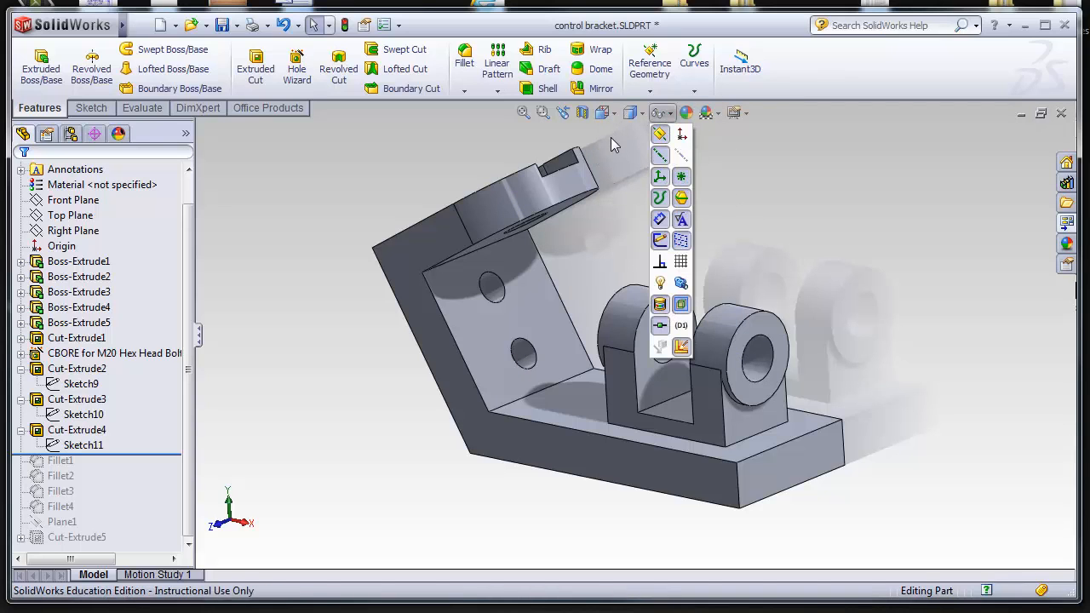
left_click(631, 113)
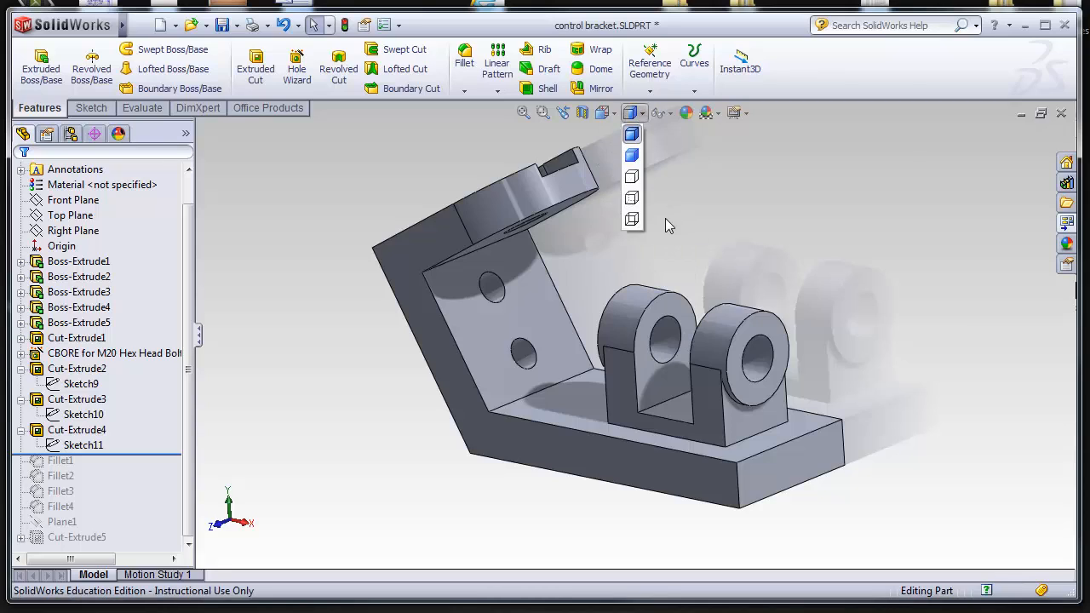
left_click(631, 198)
middle_click_drag(642, 253, 715, 230)
key("Escape")
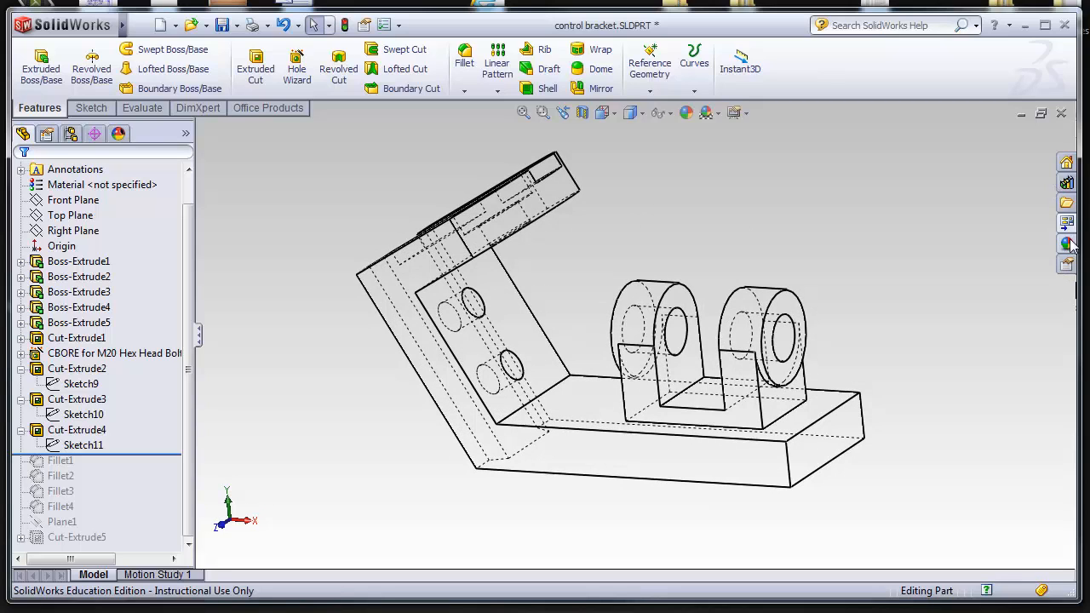
Step: View and close the Design Library, and rebuild the part with its feature history rolled forward to the end
left_click(1067, 184)
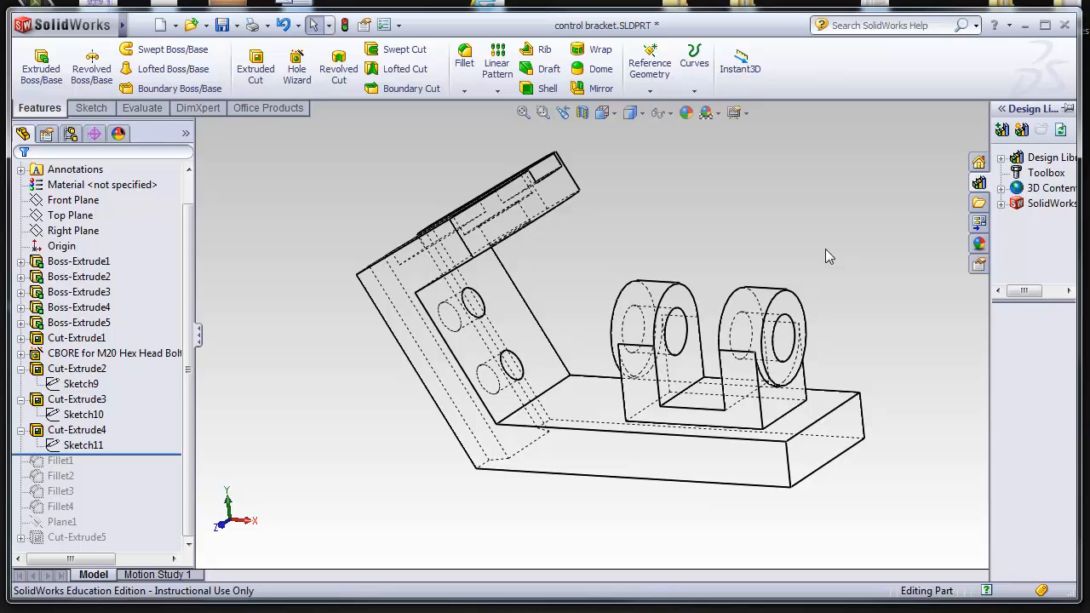
left_click(948, 182)
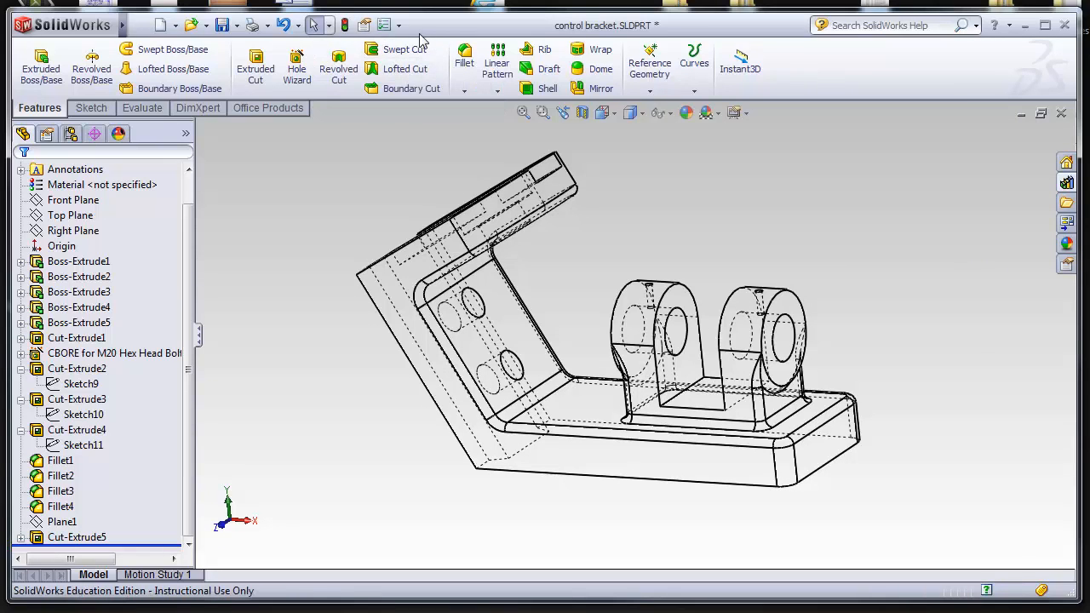
left_click(346, 26)
Step: Open the system options and review the Relations/Snaps, Performance, Default Templates and FeatureManager settings
left_click(385, 27)
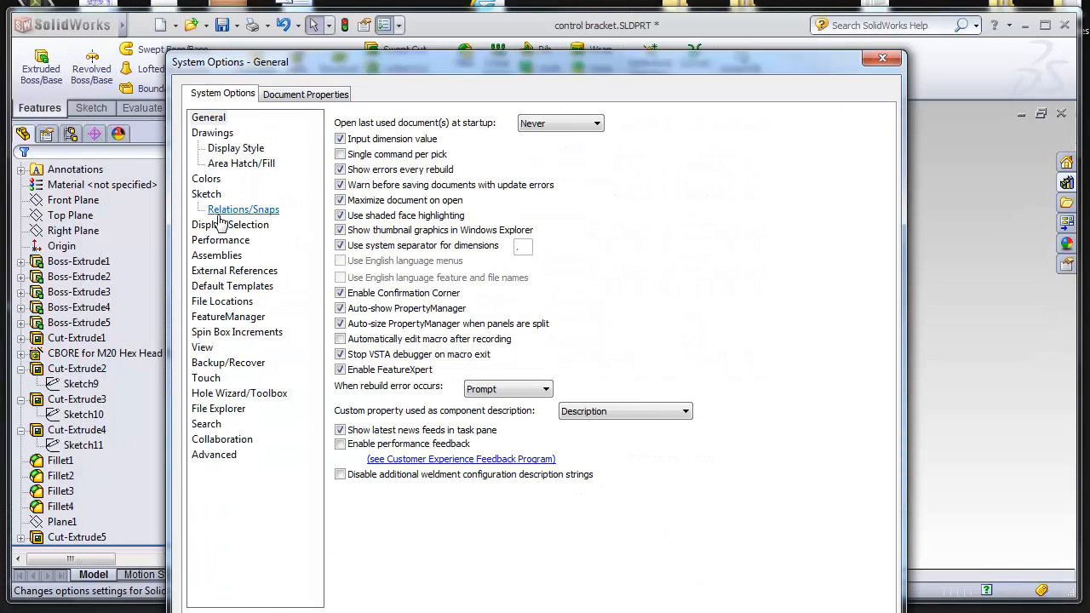
left_click(223, 213)
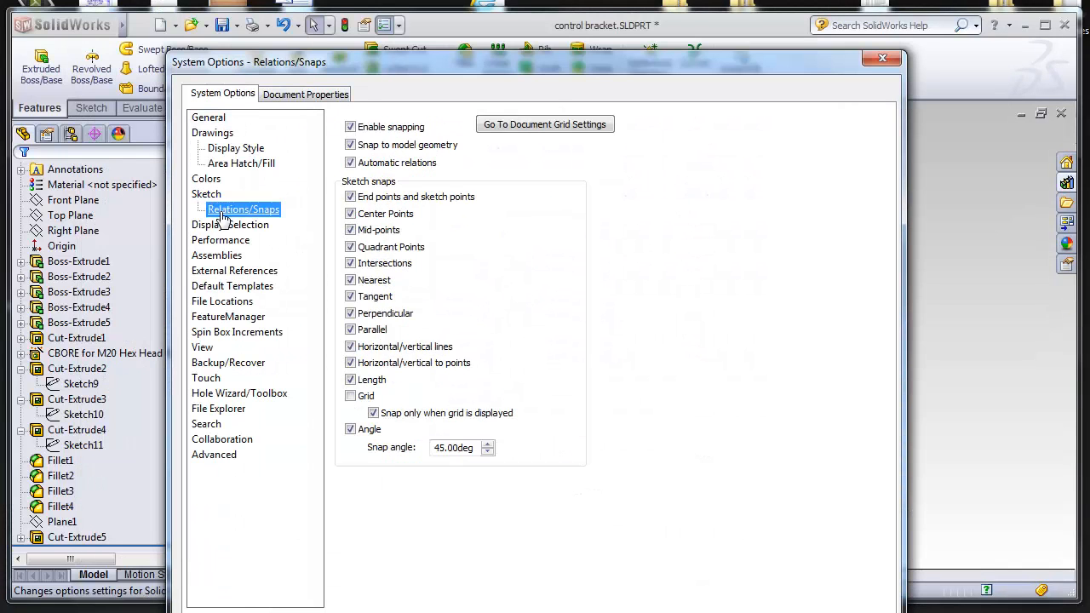
left_click(220, 240)
left_click(228, 286)
left_click(227, 317)
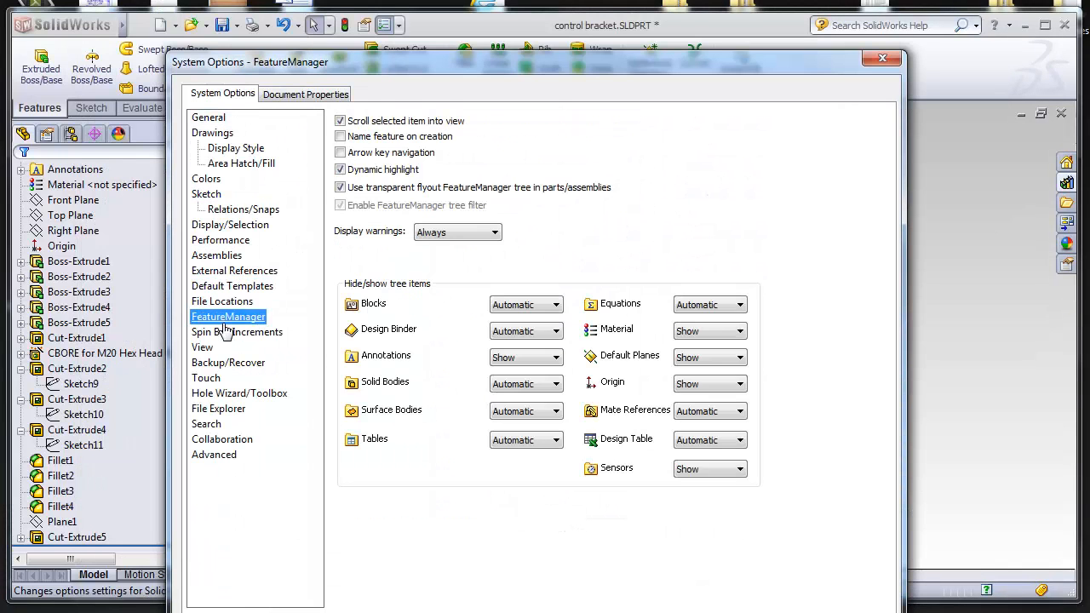
Step: Review the document properties for Dimensions, Tables and Image Quality, and close the options without changing anything
left_click(339, 98)
left_click(230, 150)
left_click(221, 179)
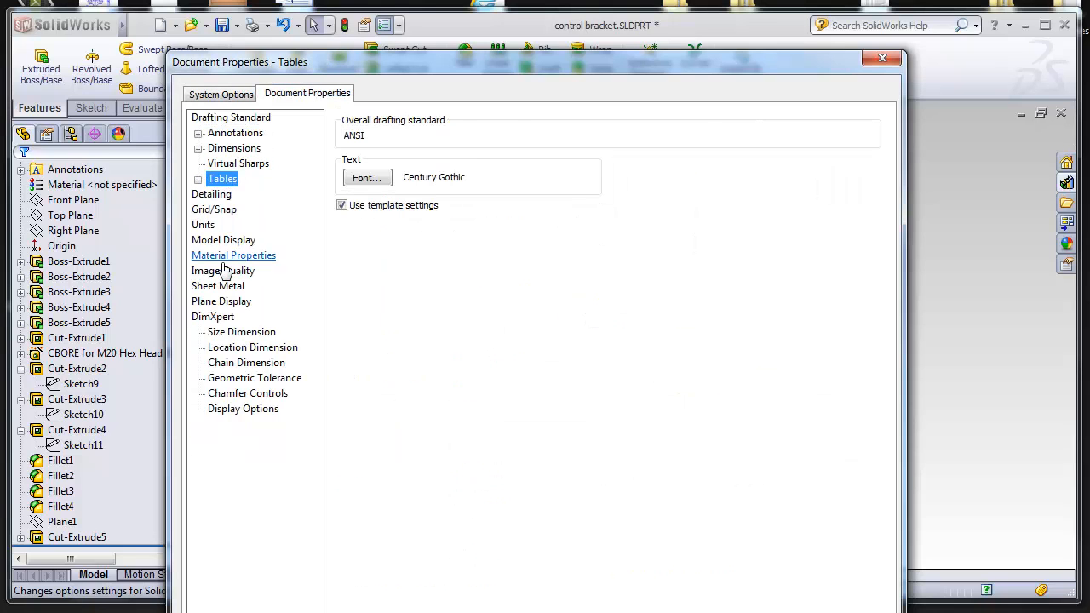
left_click(223, 271)
key("Escape")
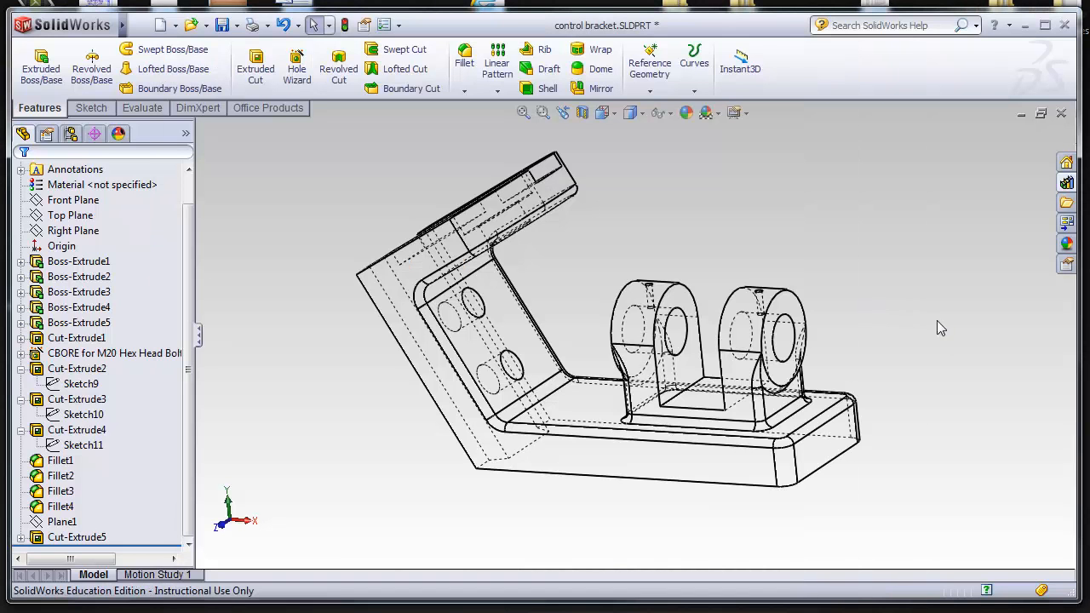